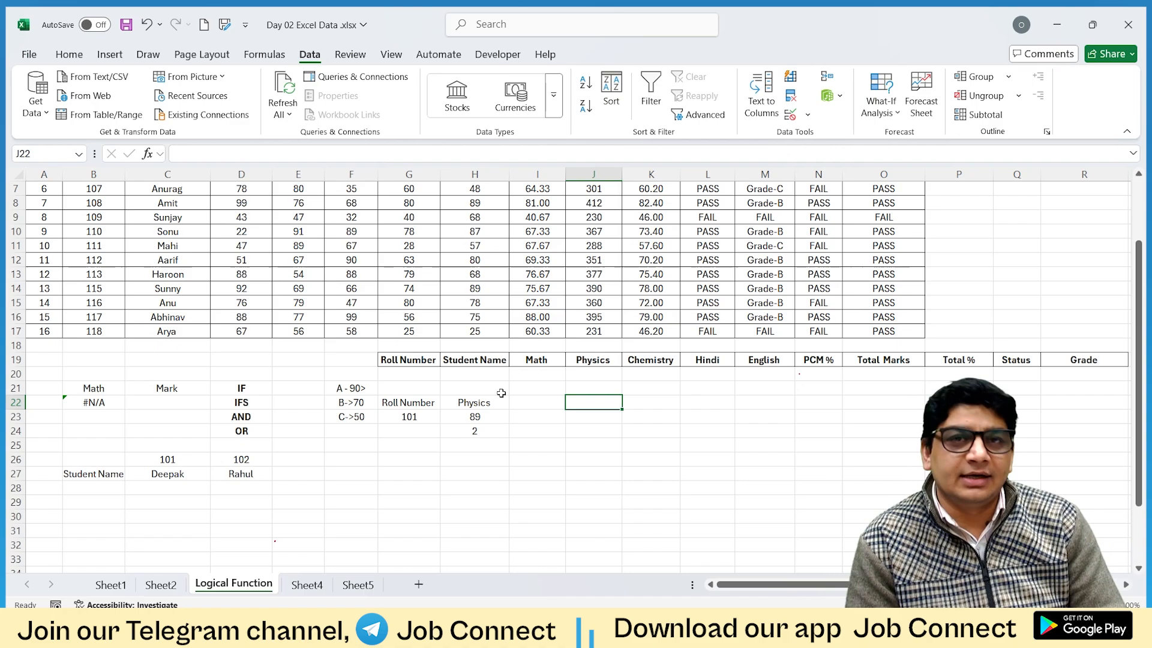
Examine the student marks table and the roll number lookup cells G22:H23 beneath it.
{"action": "scroll", "coordinate": [501, 393], "scroll_direction": "up", "scroll_amount": 2}
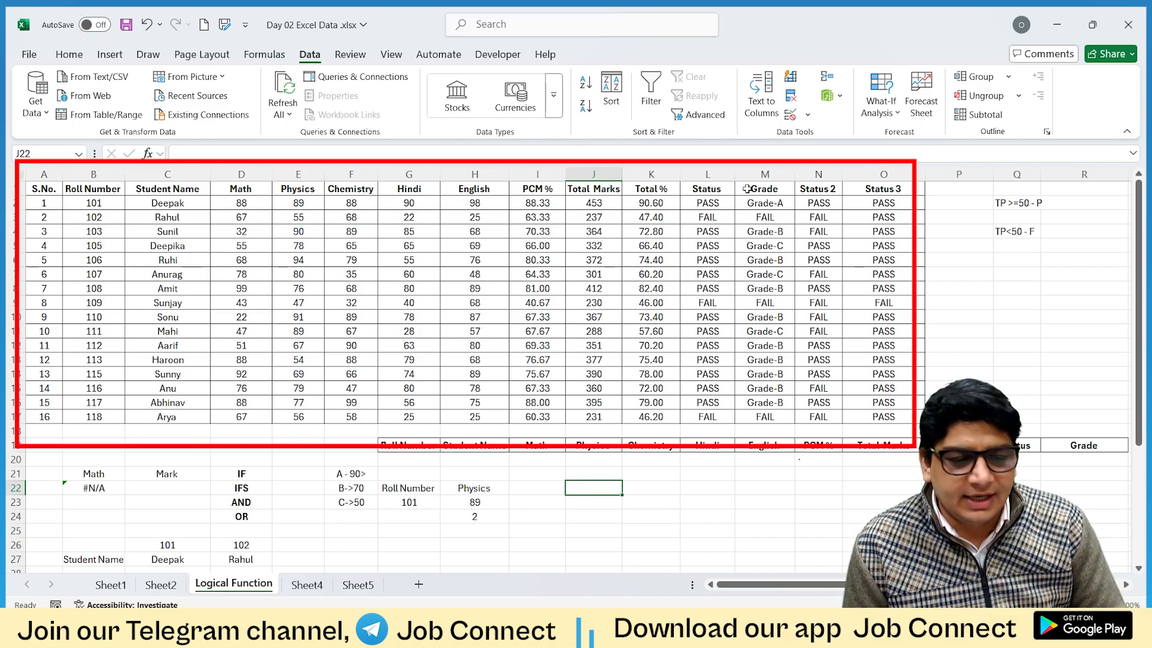
{"action": "scroll", "coordinate": [459, 288], "scroll_direction": "down", "scroll_amount": 1}
{"action": "scroll", "coordinate": [420, 270], "scroll_direction": "up", "scroll_amount": 1}
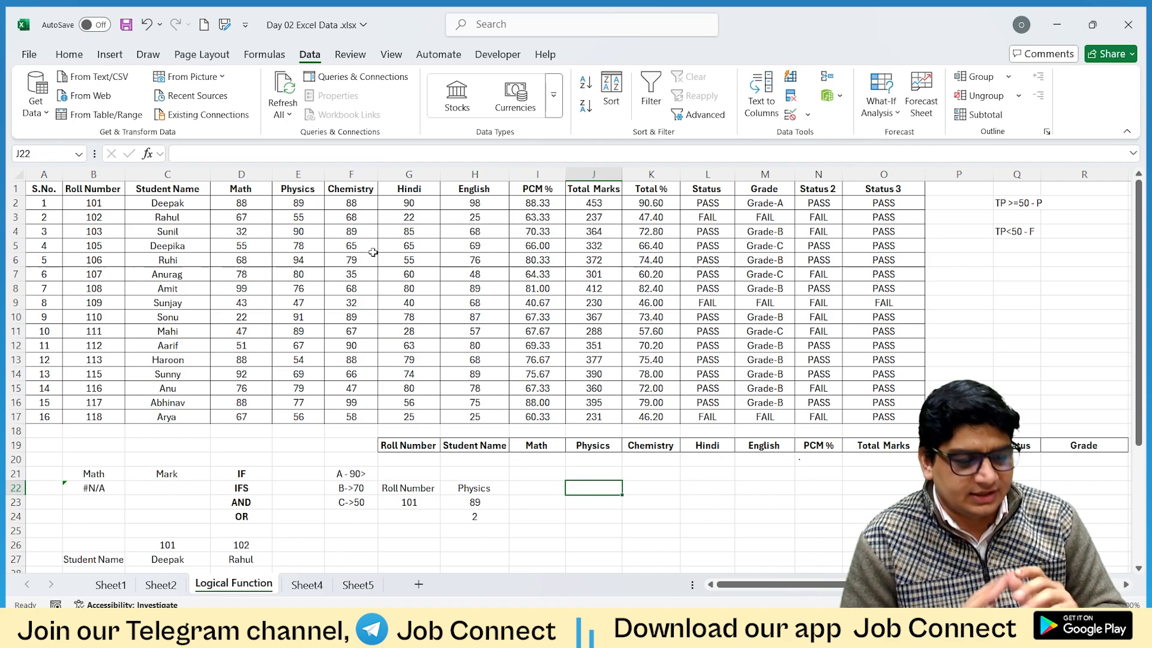
{"action": "scroll", "coordinate": [433, 471], "scroll_direction": "down", "scroll_amount": 1}
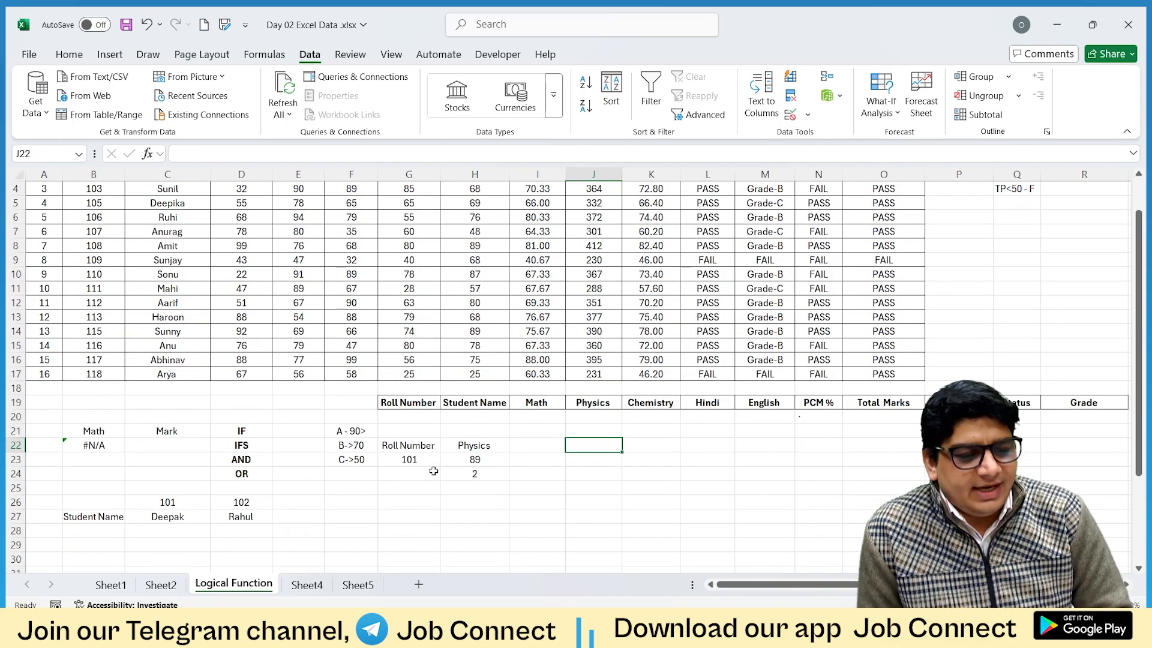
{"action": "left_click", "coordinate": [406, 443]}
{"action": "left_click", "coordinate": [460, 447]}
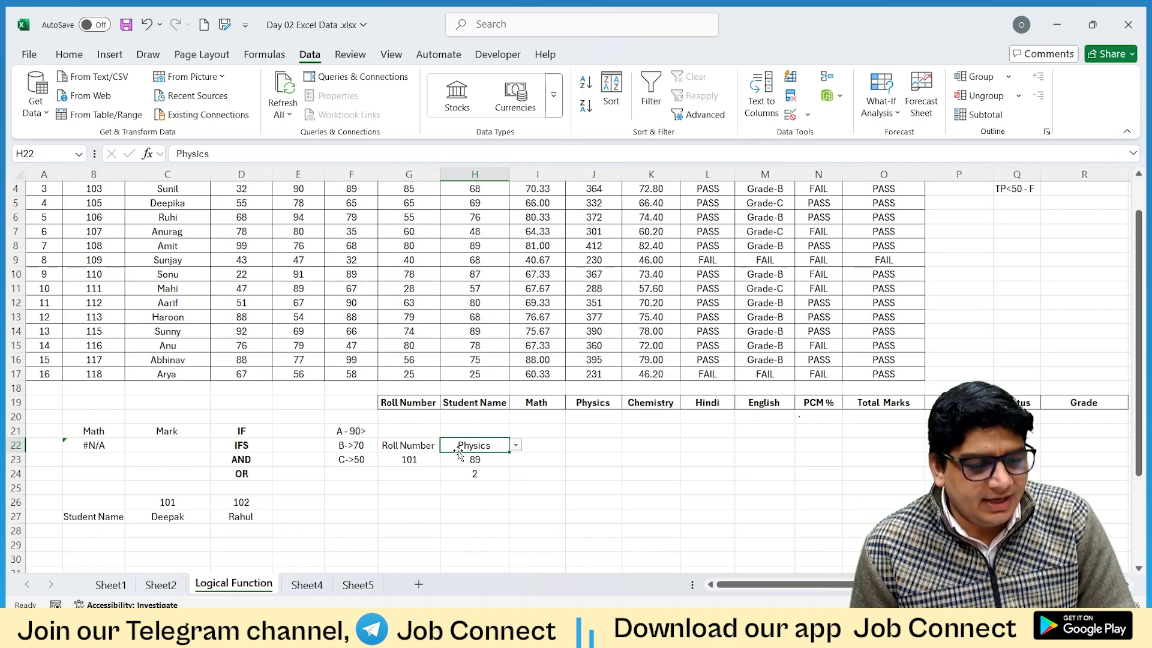
{"action": "left_click", "coordinate": [396, 461]}
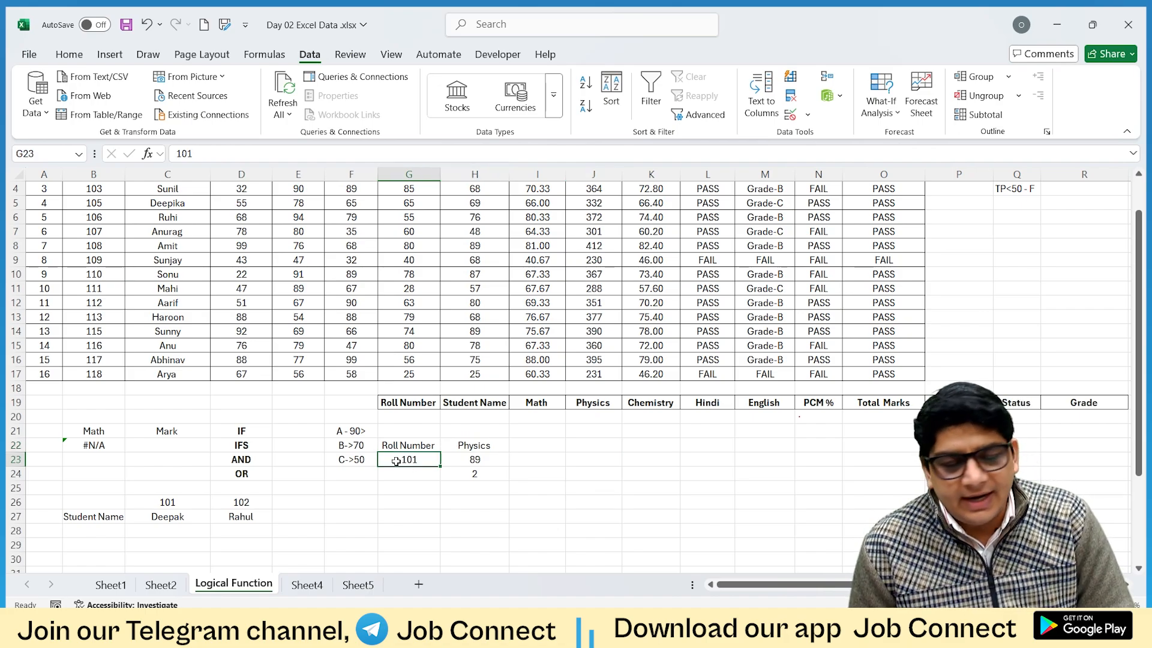
{"action": "left_click", "coordinate": [475, 447]}
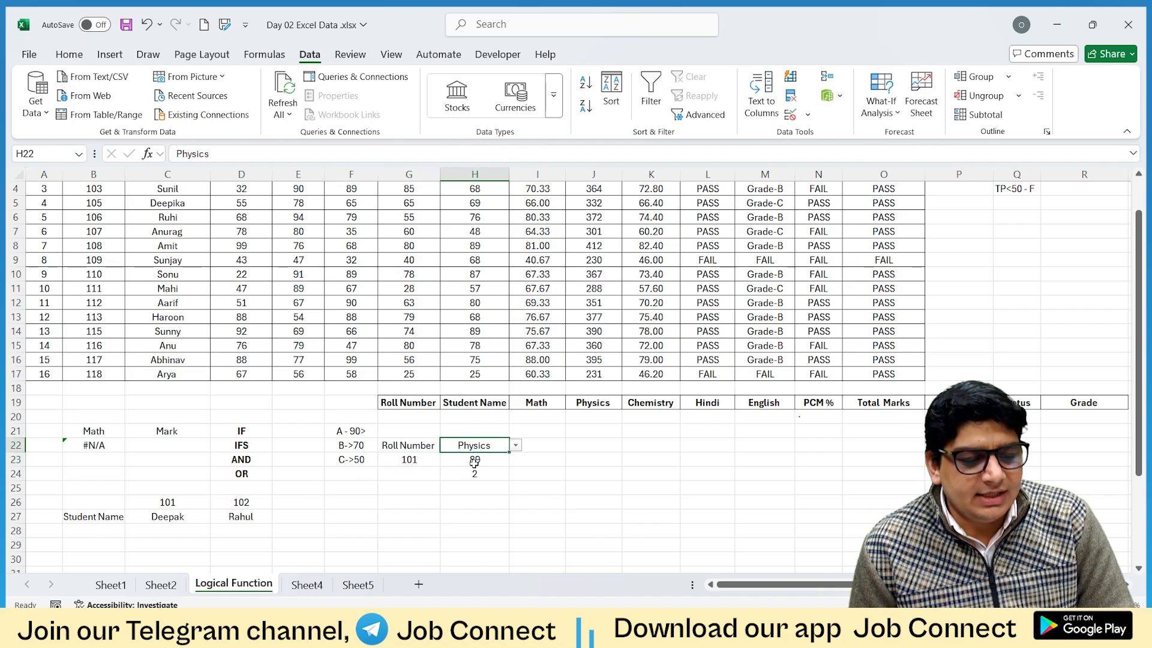
{"action": "left_click", "coordinate": [474, 461]}
Choose Student Name as the lookup field in cell H22.
{"action": "left_click", "coordinate": [515, 447]}
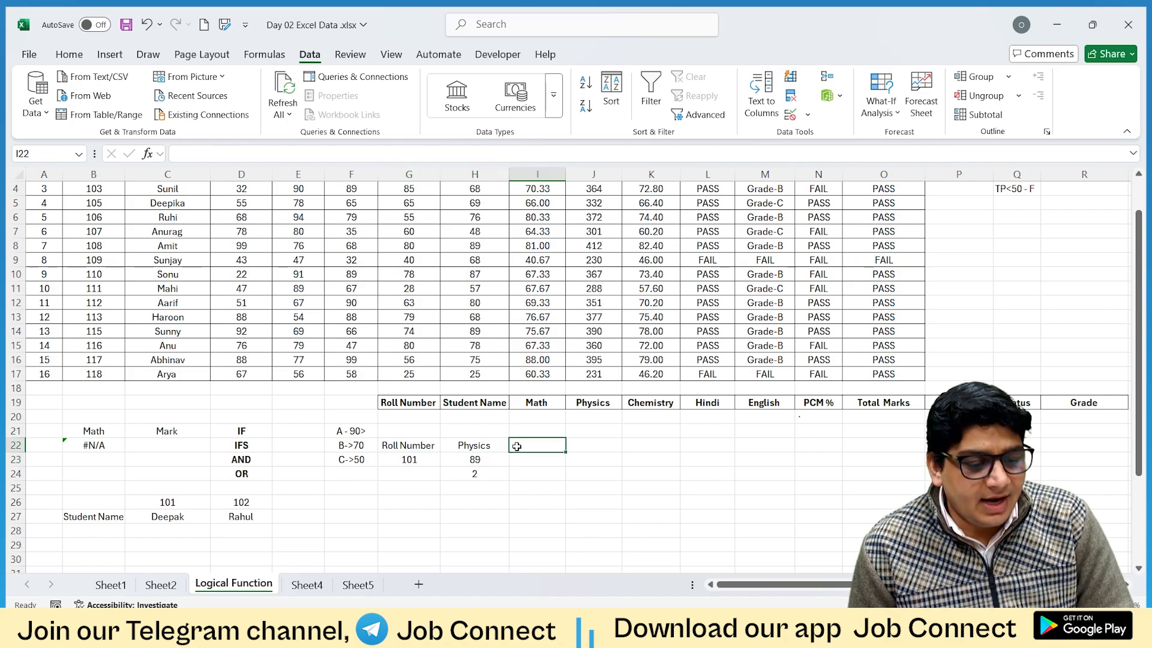
{"action": "left_click", "coordinate": [502, 448]}
{"action": "left_click", "coordinate": [516, 450]}
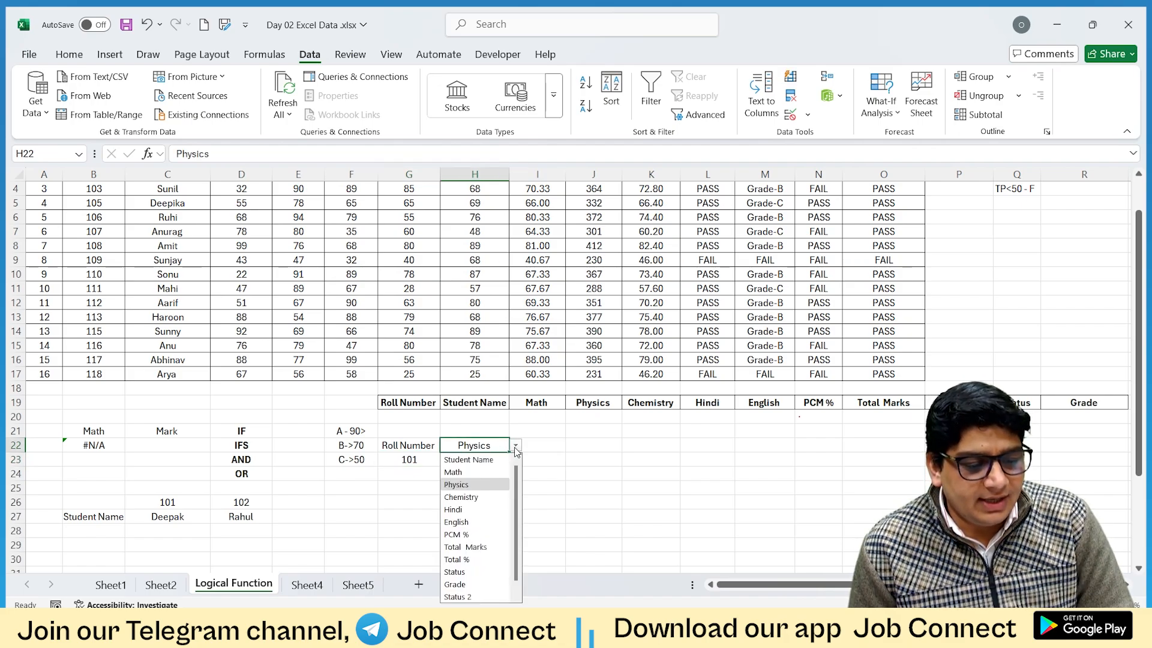
{"action": "left_click", "coordinate": [468, 460]}
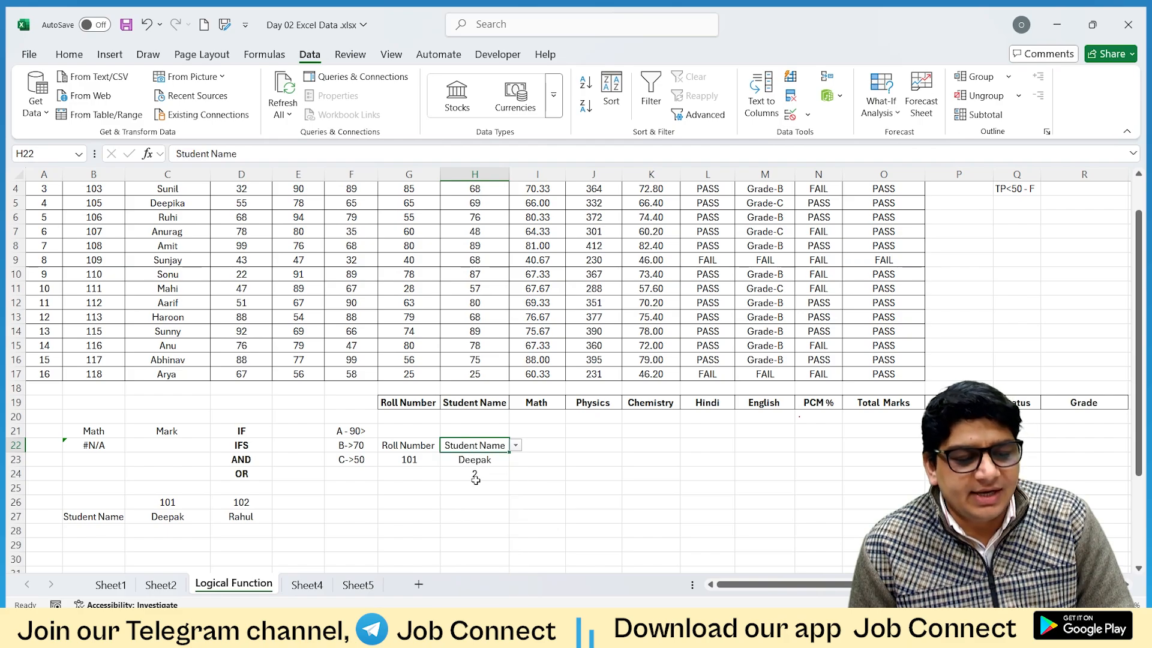
Set the lookup roll number in G23 to 102 and clear the MATCH formula from H24.
{"action": "left_click", "coordinate": [400, 462]}
{"action": "type", "text": "102"}
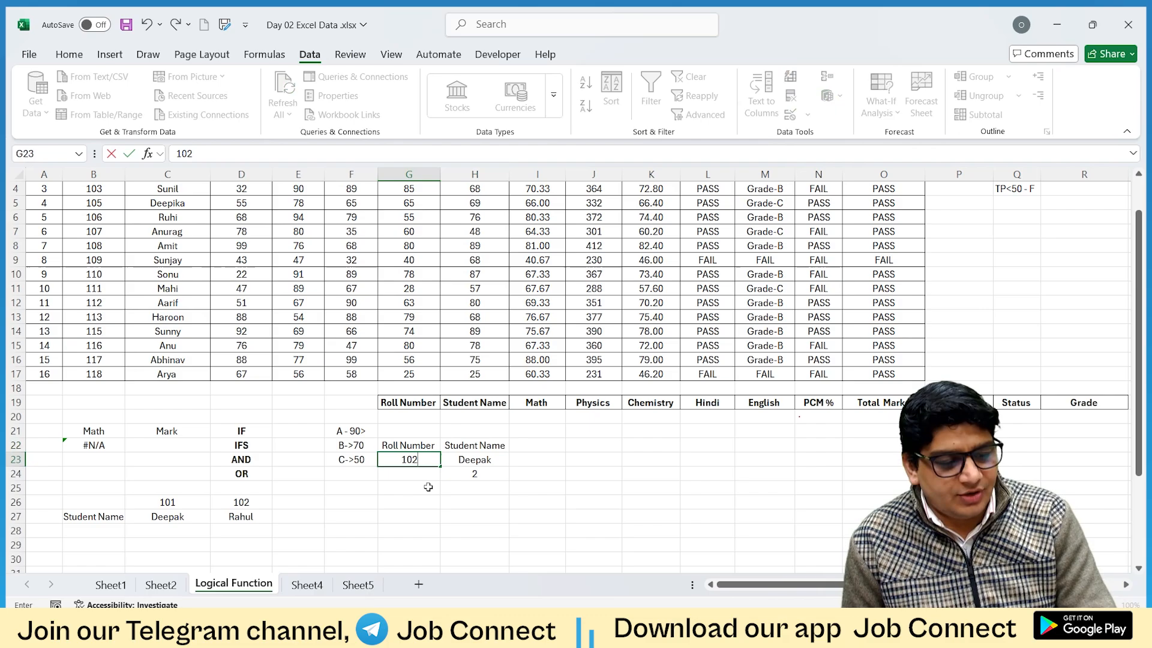
{"action": "left_click", "coordinate": [427, 487]}
{"action": "left_click", "coordinate": [480, 460]}
{"action": "left_click", "coordinate": [476, 473]}
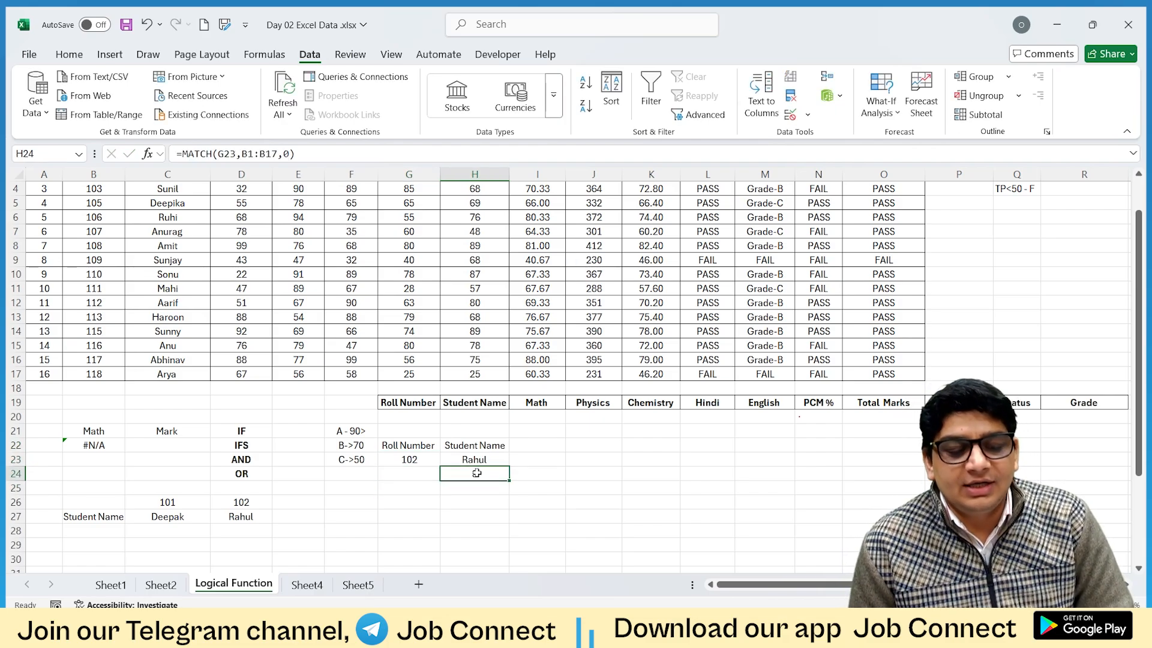
Change the lookup field in H22 to Math and check the INDEX-MATCH formula in H23.
{"action": "left_click", "coordinate": [491, 450]}
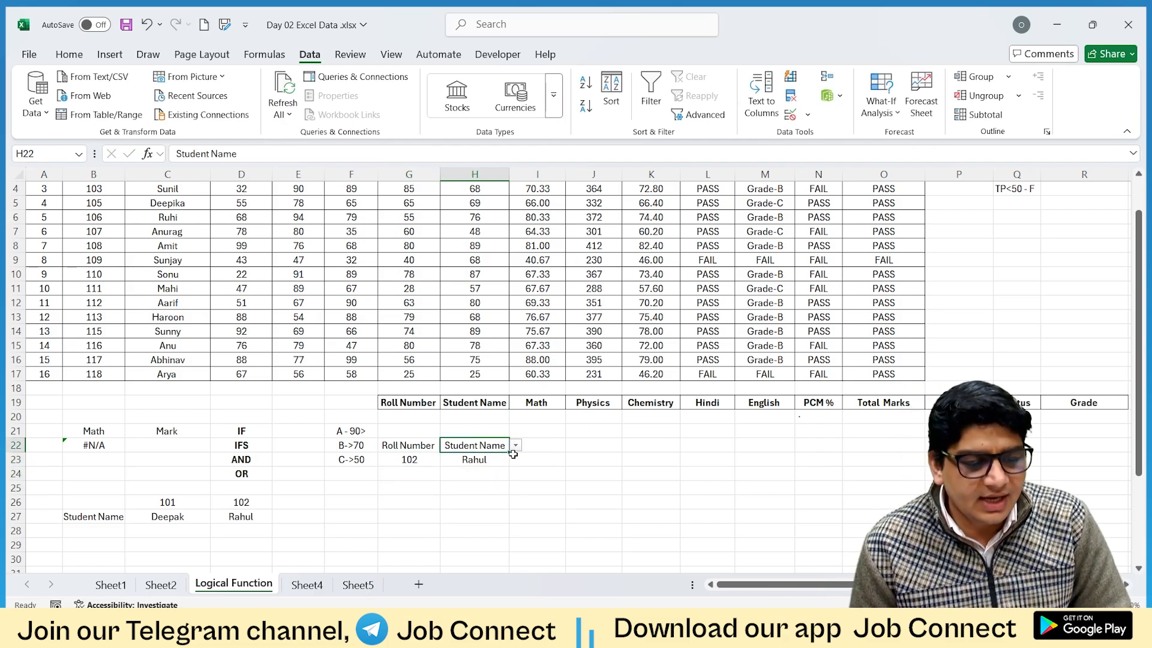
{"action": "left_click", "coordinate": [515, 446]}
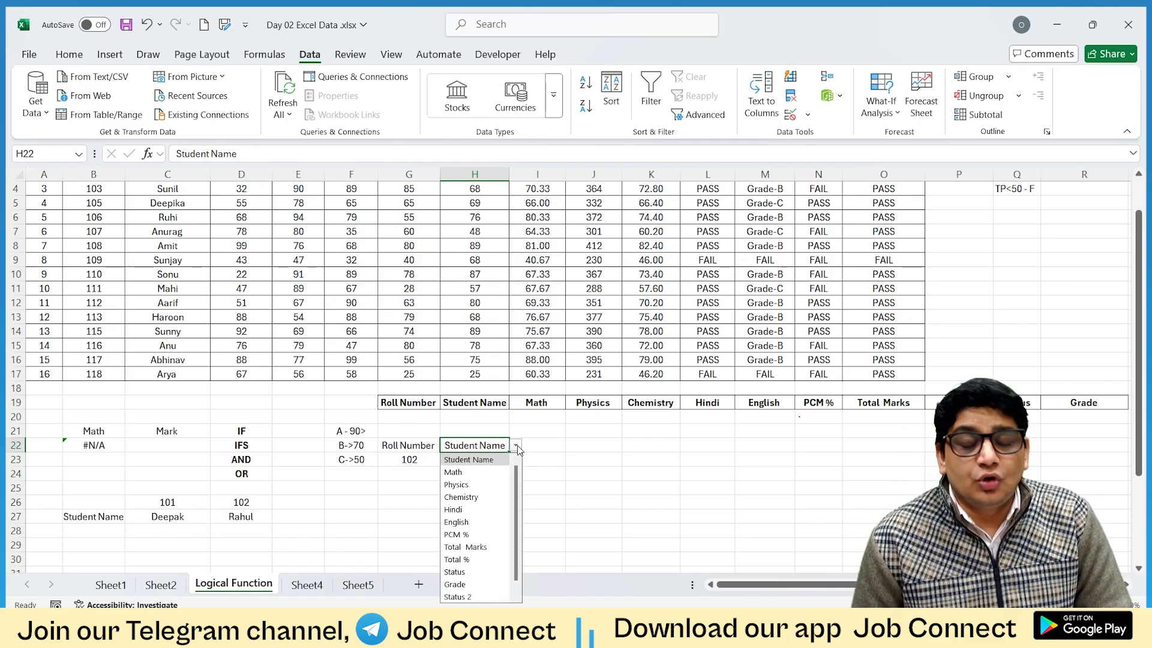
{"action": "left_click", "coordinate": [468, 472]}
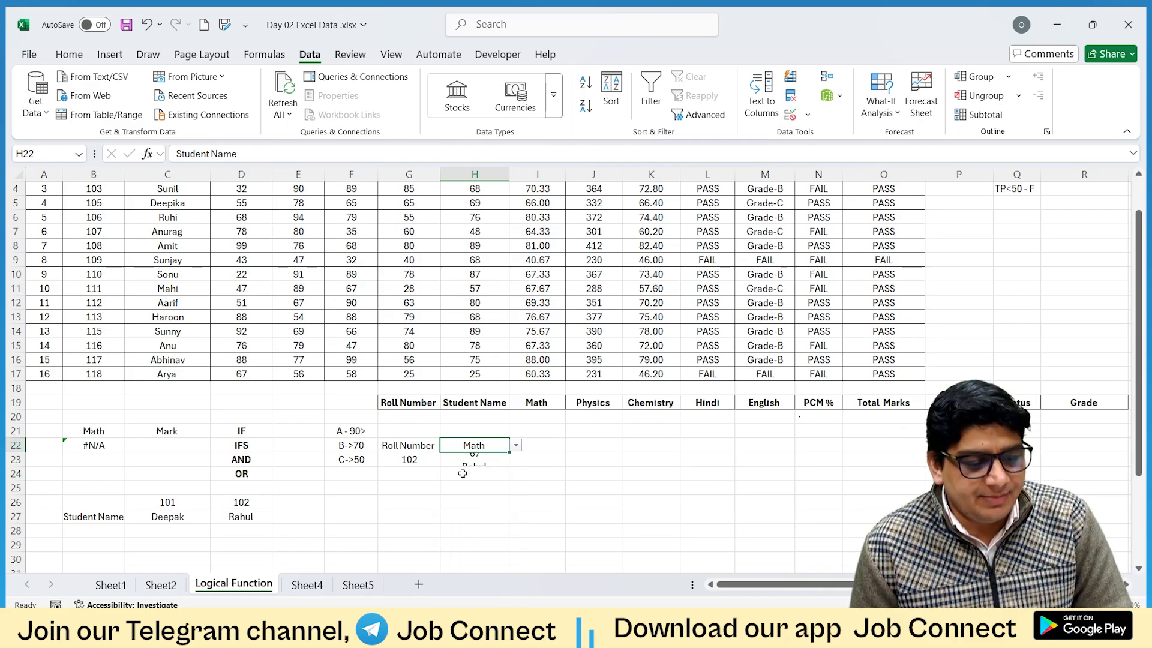
{"action": "key", "text": "Down"}
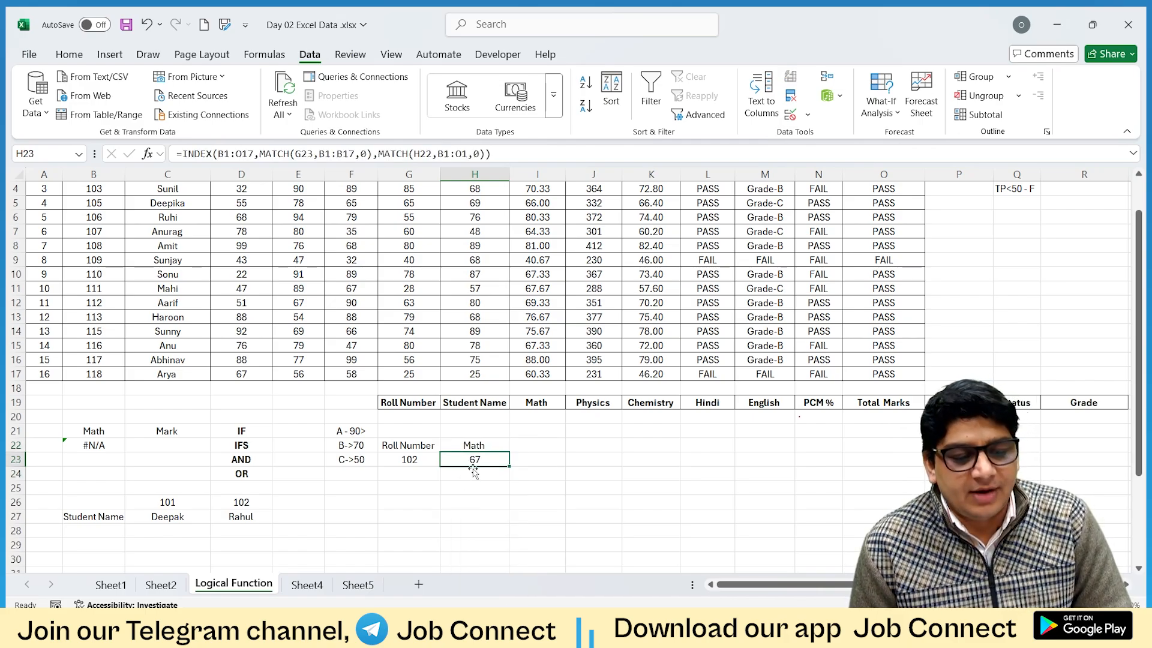
Change the lookup field in H22 to Hindi.
{"action": "left_click", "coordinate": [505, 446]}
{"action": "left_click", "coordinate": [516, 447]}
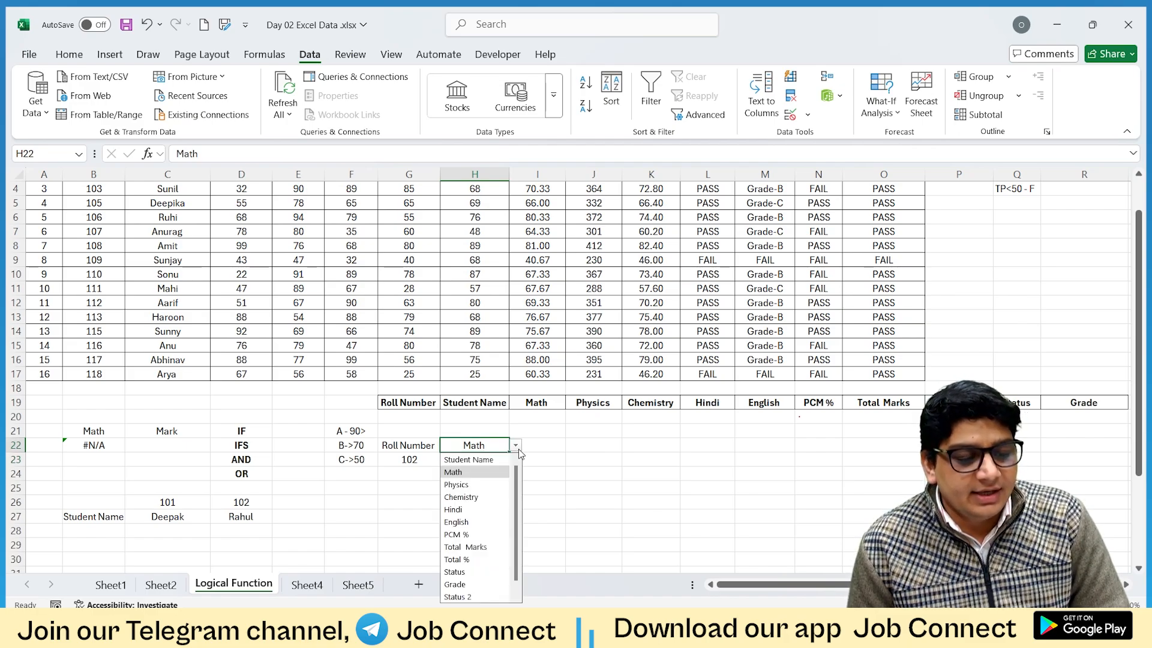
{"action": "left_click", "coordinate": [471, 509]}
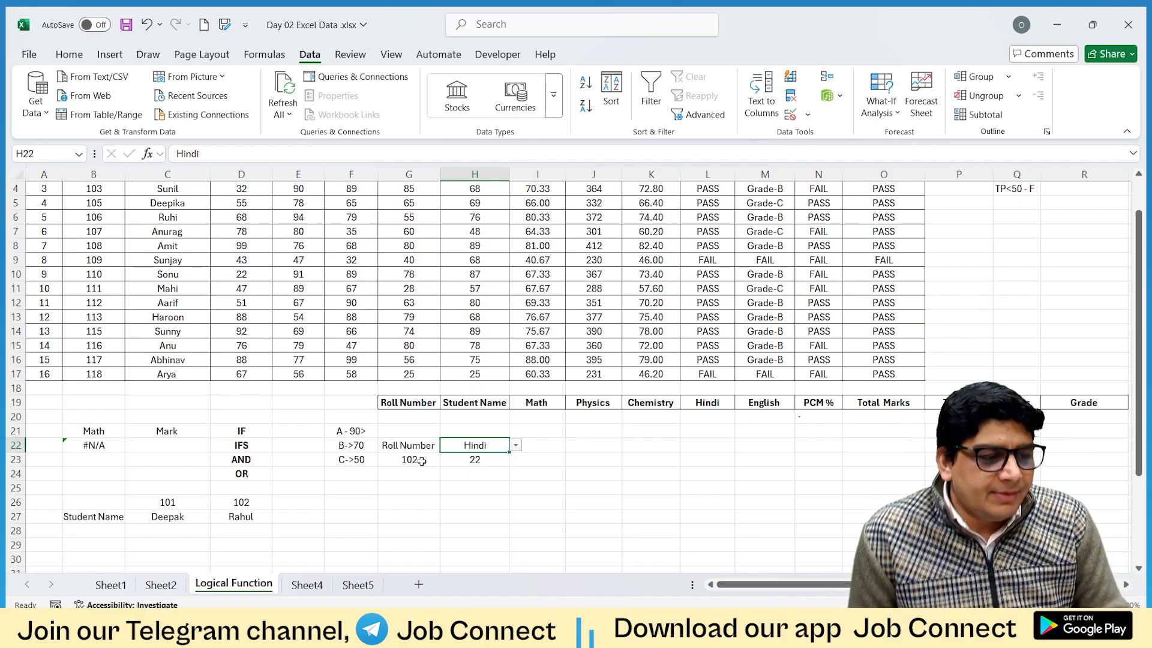
{"action": "scroll", "coordinate": [113, 355], "scroll_direction": "up", "scroll_amount": 1}
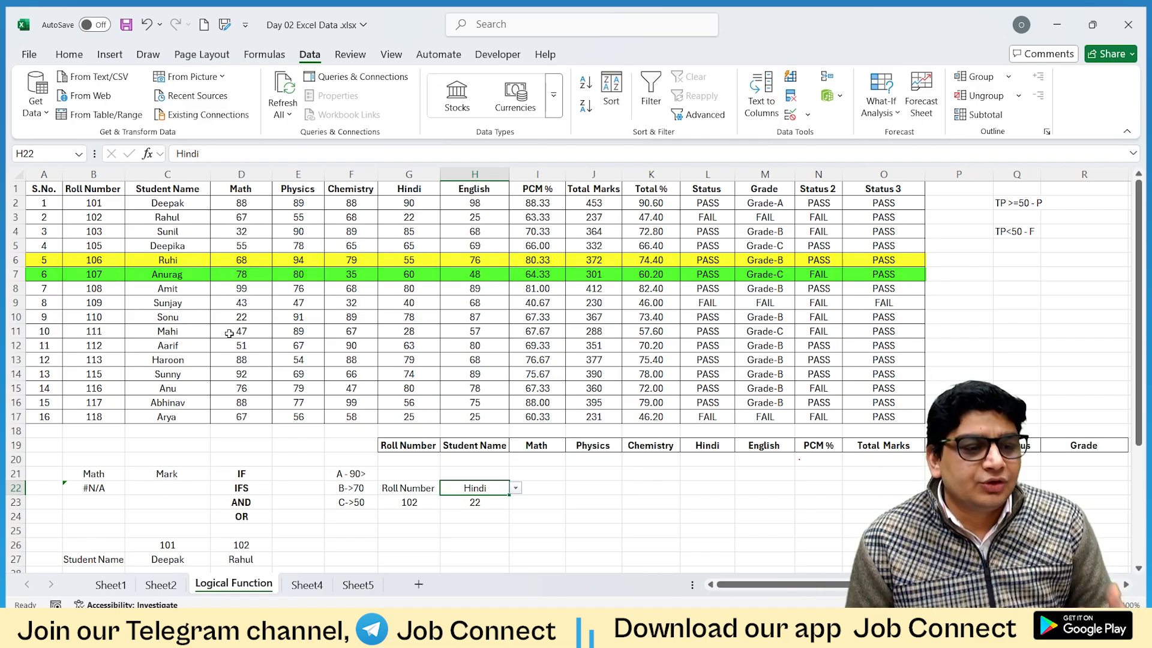
{"action": "scroll", "coordinate": [529, 534], "scroll_direction": "down", "scroll_amount": 1}
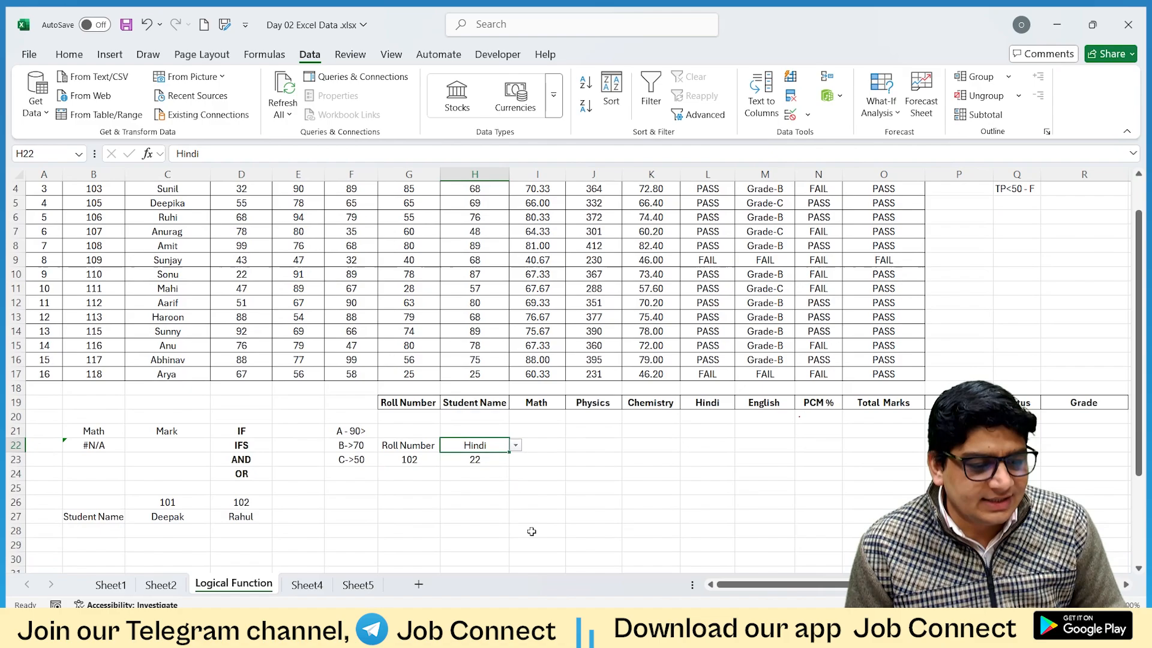
{"action": "scroll", "coordinate": [530, 532], "scroll_direction": "up", "scroll_amount": 1}
{"action": "scroll", "coordinate": [457, 526], "scroll_direction": "down", "scroll_amount": 1}
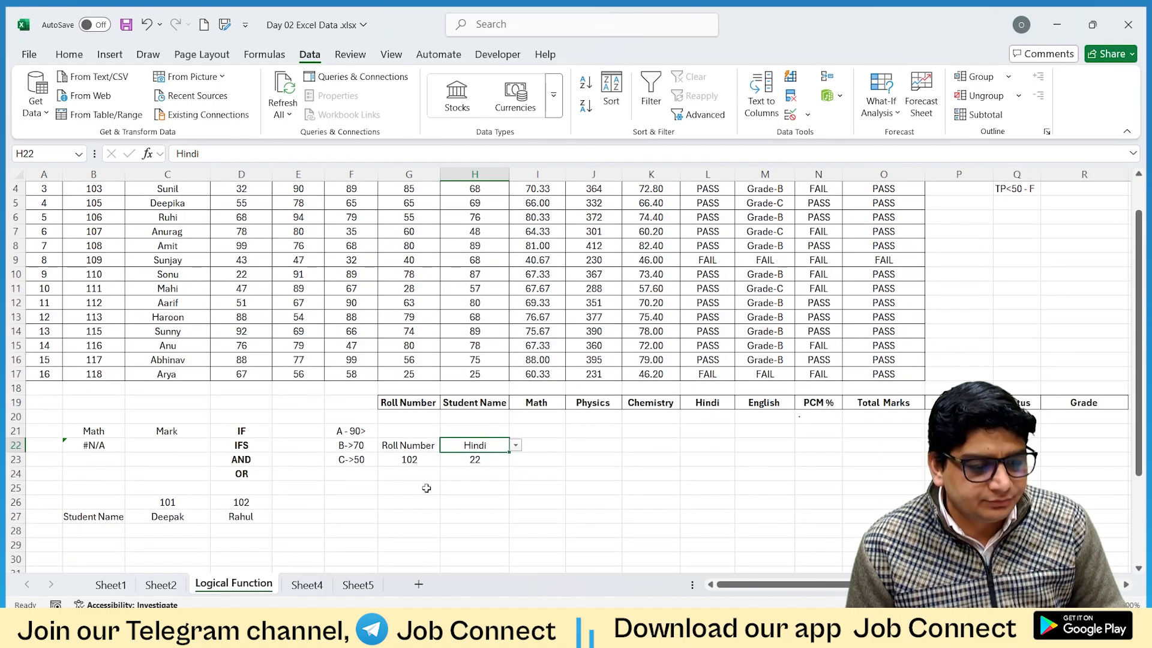
Enter =INDEX(B1:B17,5) in G25 to return the fifth entry of the Roll Number column.
{"action": "left_click", "coordinate": [423, 489]}
{"action": "type", "text": "=i"}
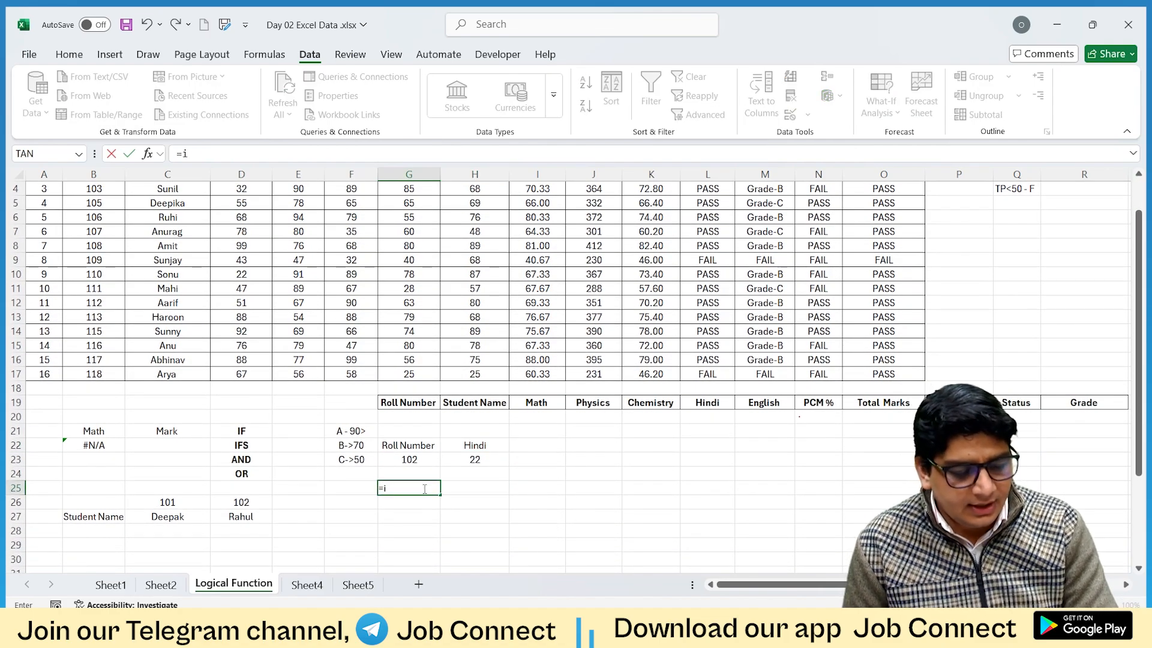
{"action": "type", "text": "n"}
{"action": "double_click", "coordinate": [414, 507]}
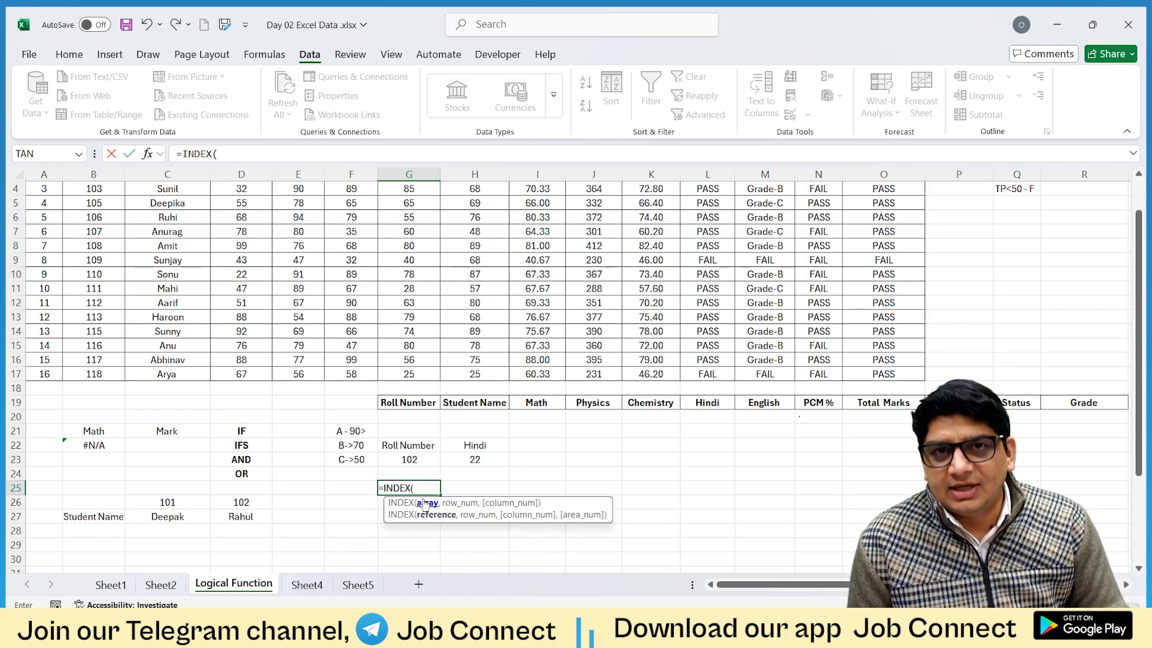
{"action": "scroll", "coordinate": [378, 408], "scroll_direction": "up", "scroll_amount": 1}
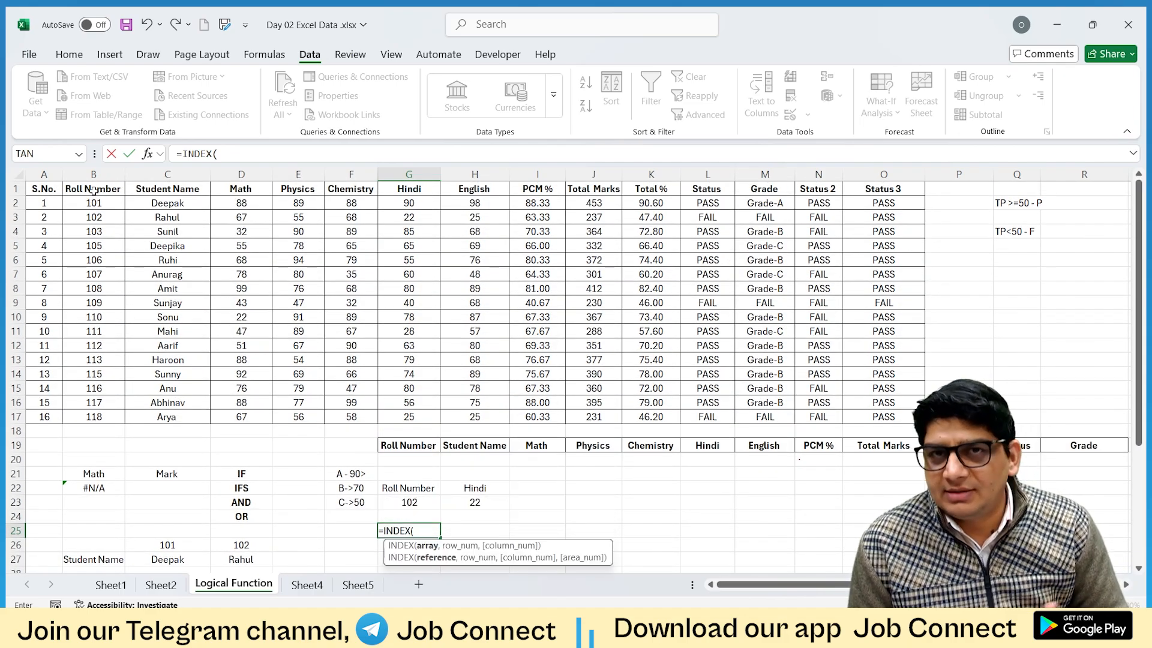
{"action": "left_click_drag", "start_coordinate": [92, 190], "coordinate": [78, 418]}
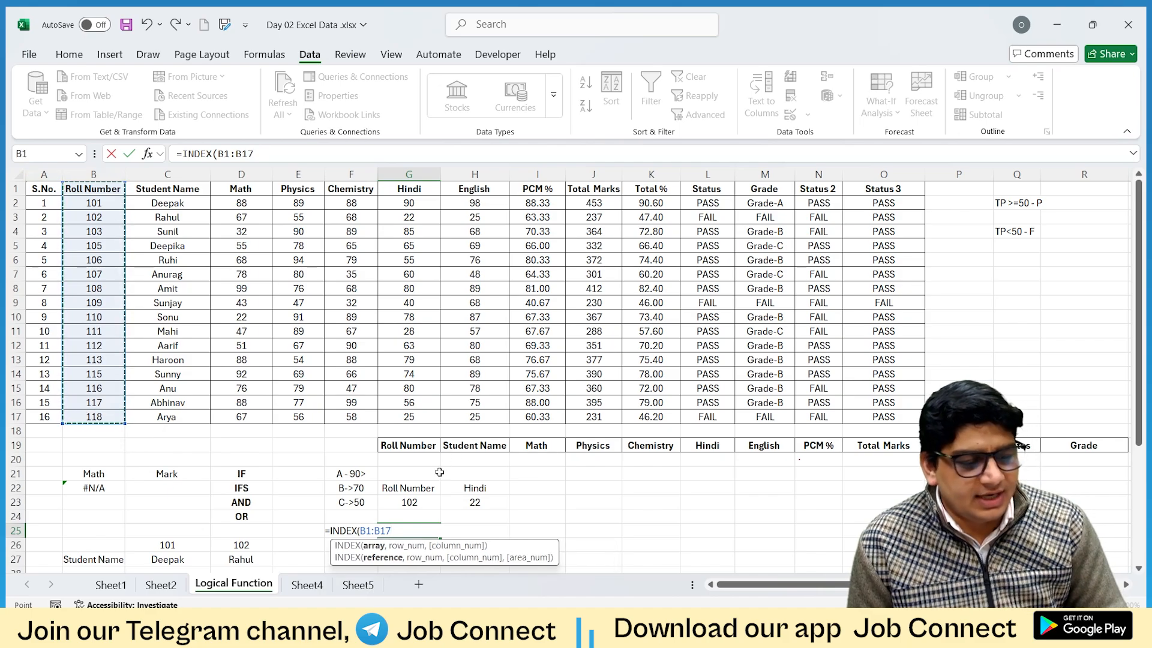
{"action": "type", "text": ","}
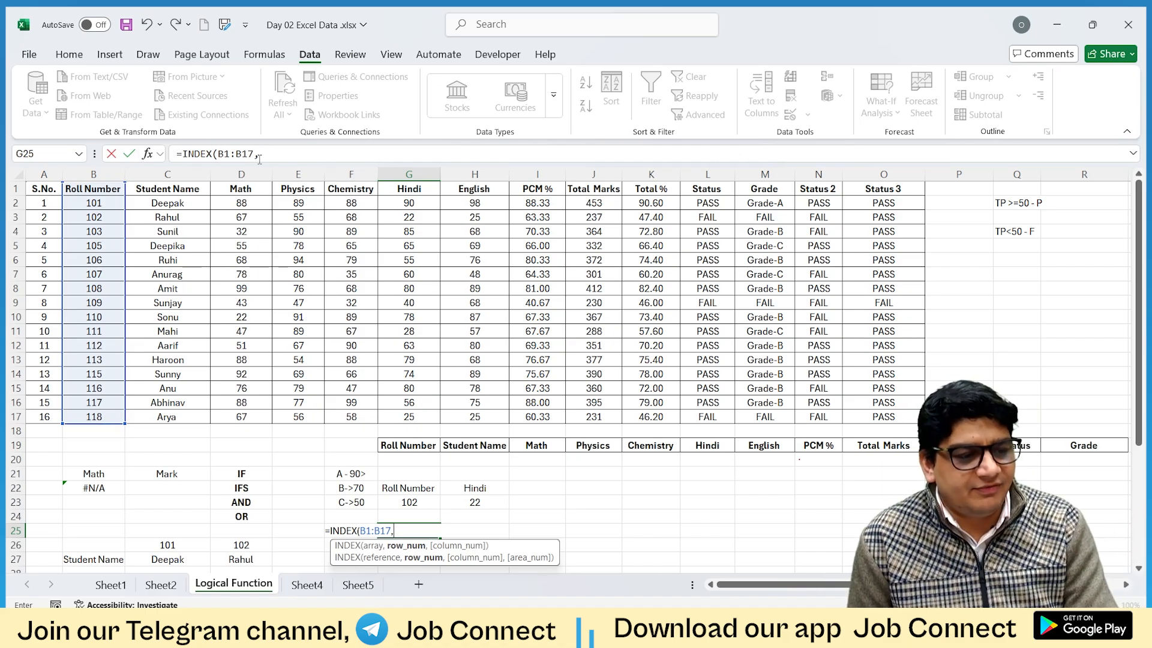
{"action": "left_click", "coordinate": [282, 154]}
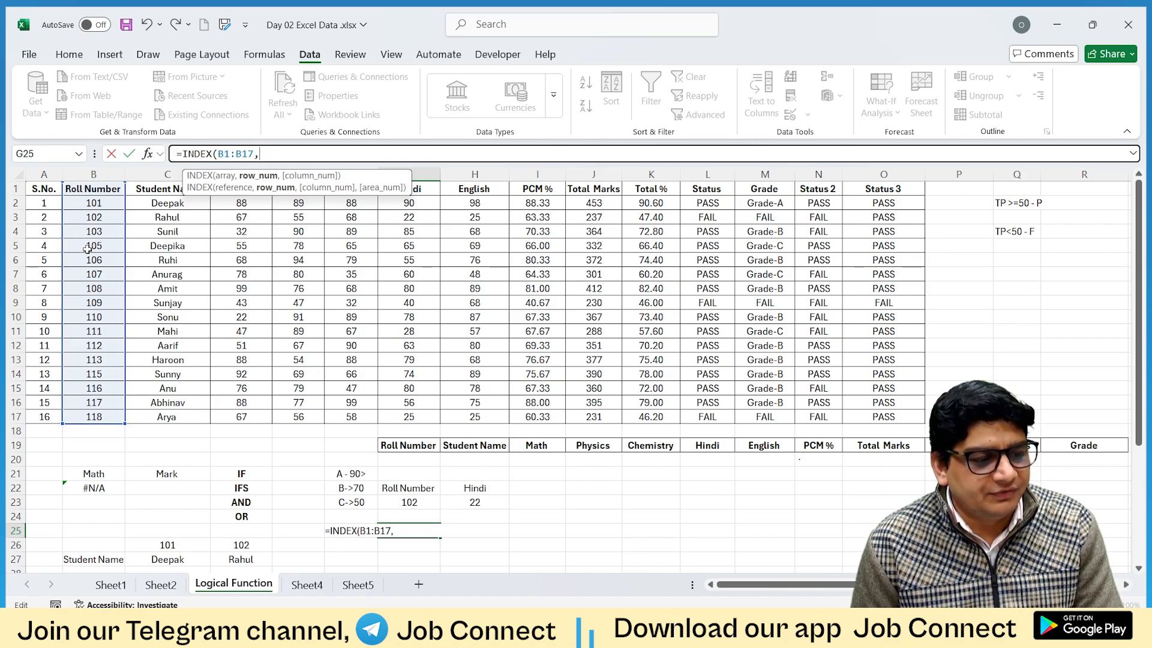
{"action": "type", "text": "5"}
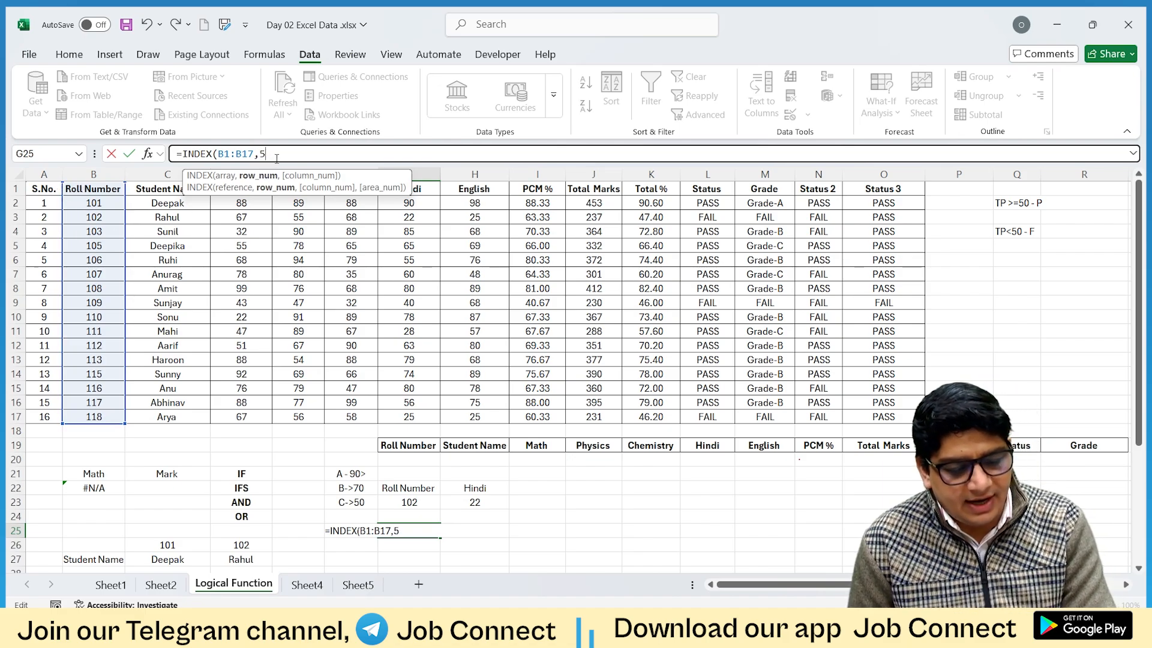
{"action": "type", "text": ")"}
{"action": "key", "text": "Return"}
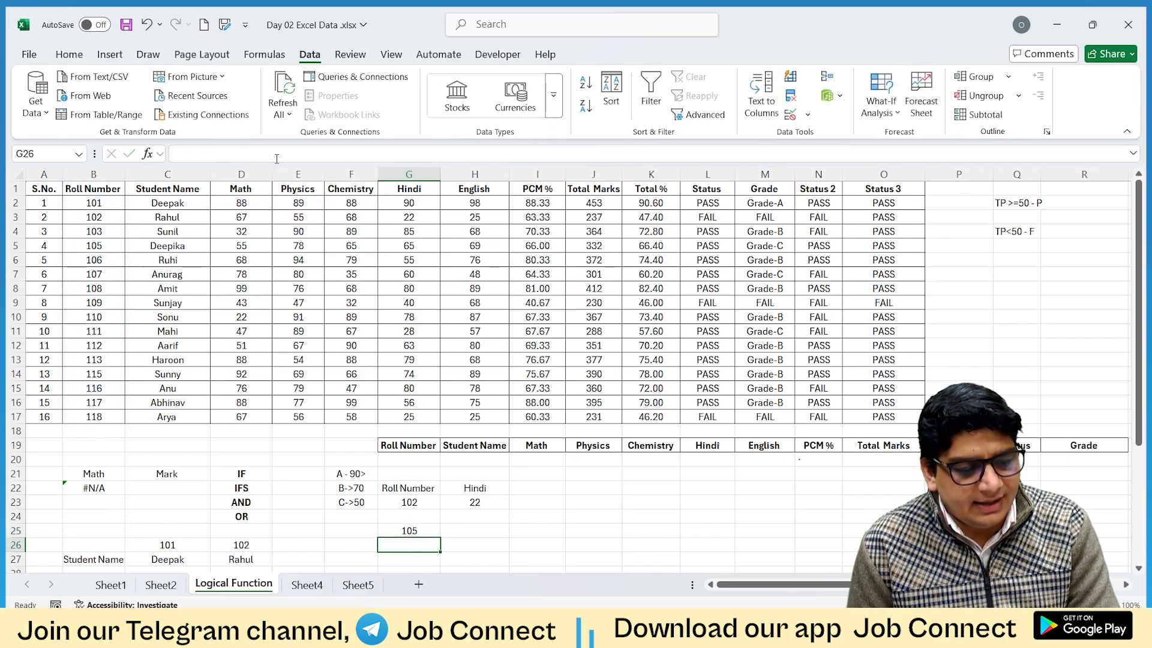
Check the G25 formula against the Roll Number column by counting its entries from B1 to B5.
{"action": "left_click", "coordinate": [411, 530]}
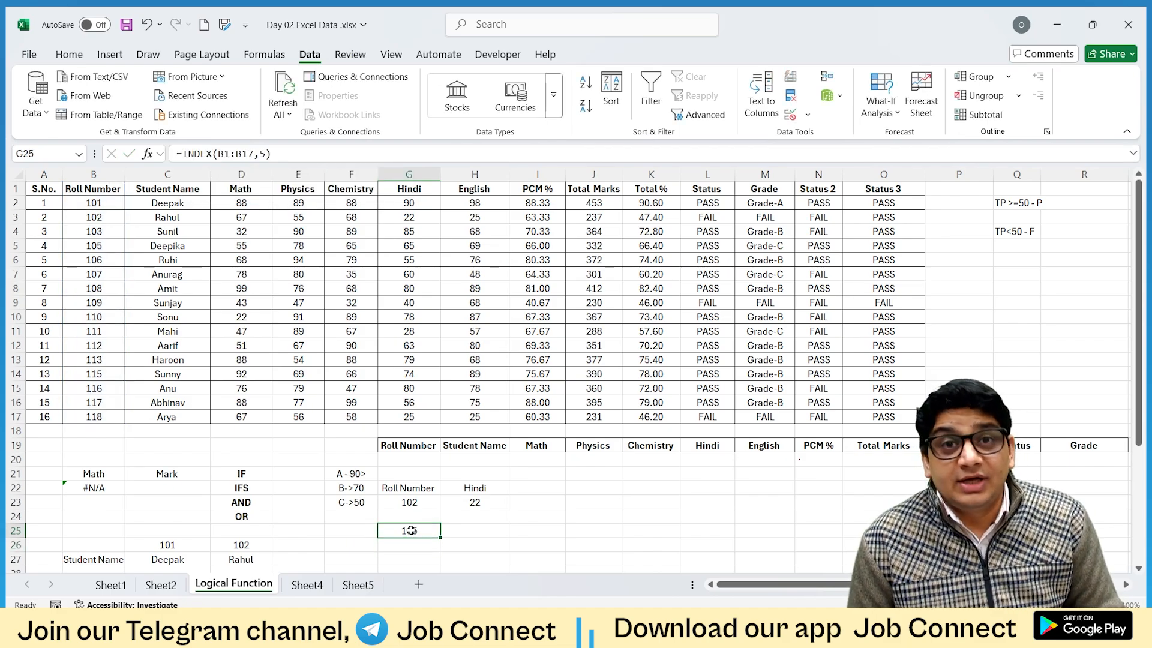
{"action": "left_click", "coordinate": [96, 189]}
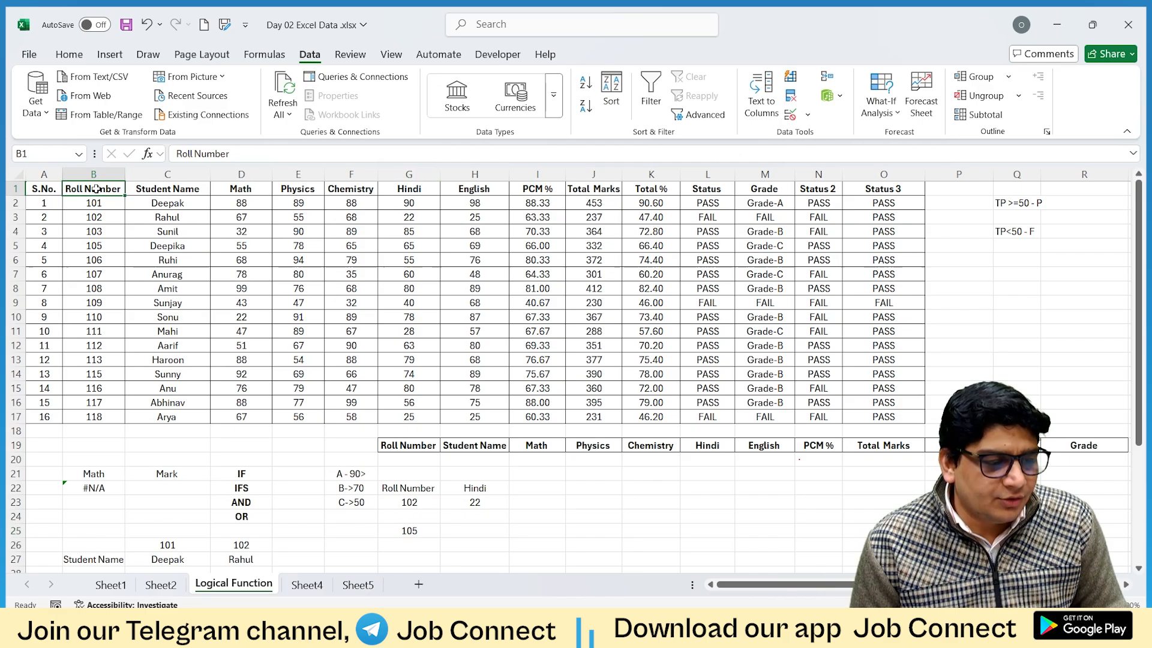
{"action": "left_click", "coordinate": [93, 205]}
{"action": "left_click", "coordinate": [94, 220]}
{"action": "left_click", "coordinate": [94, 234]}
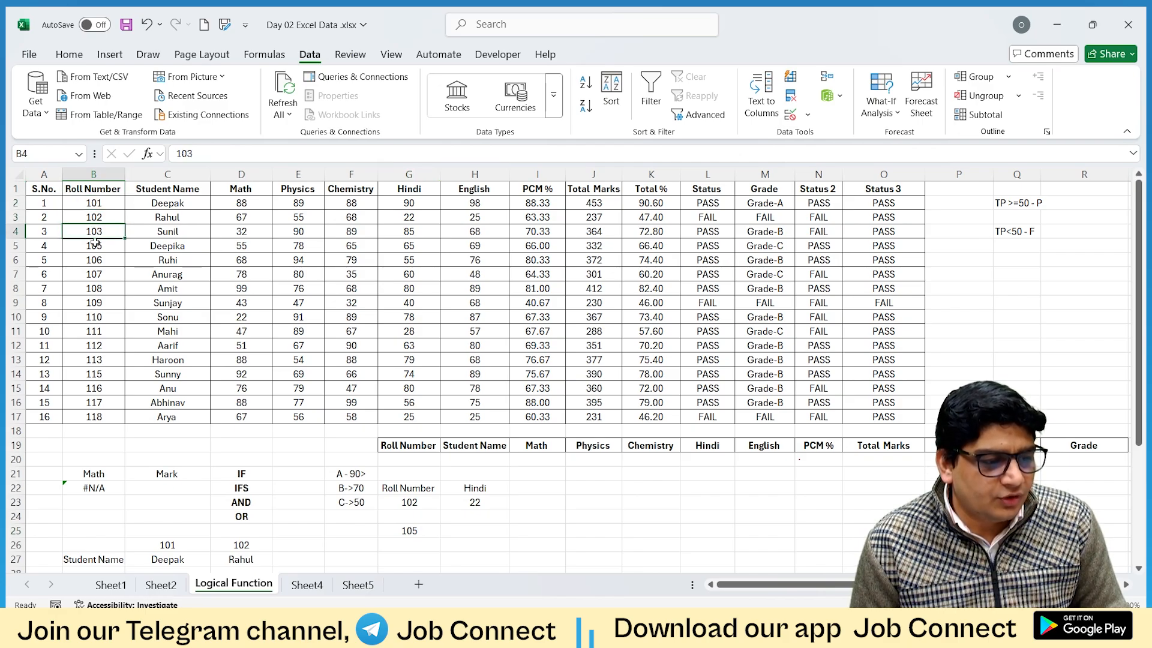
{"action": "left_click", "coordinate": [95, 243]}
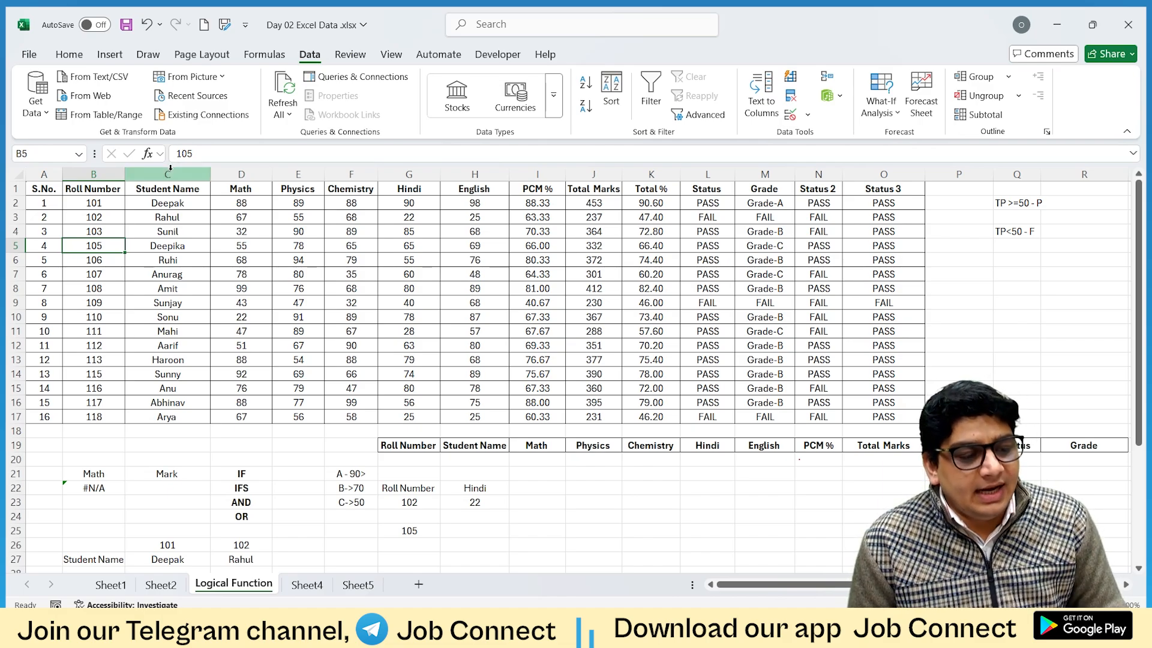
Enter =INDEX(C1:C17,5) in H25 to return the fifth entry of the Student Name column.
{"action": "left_click", "coordinate": [464, 529]}
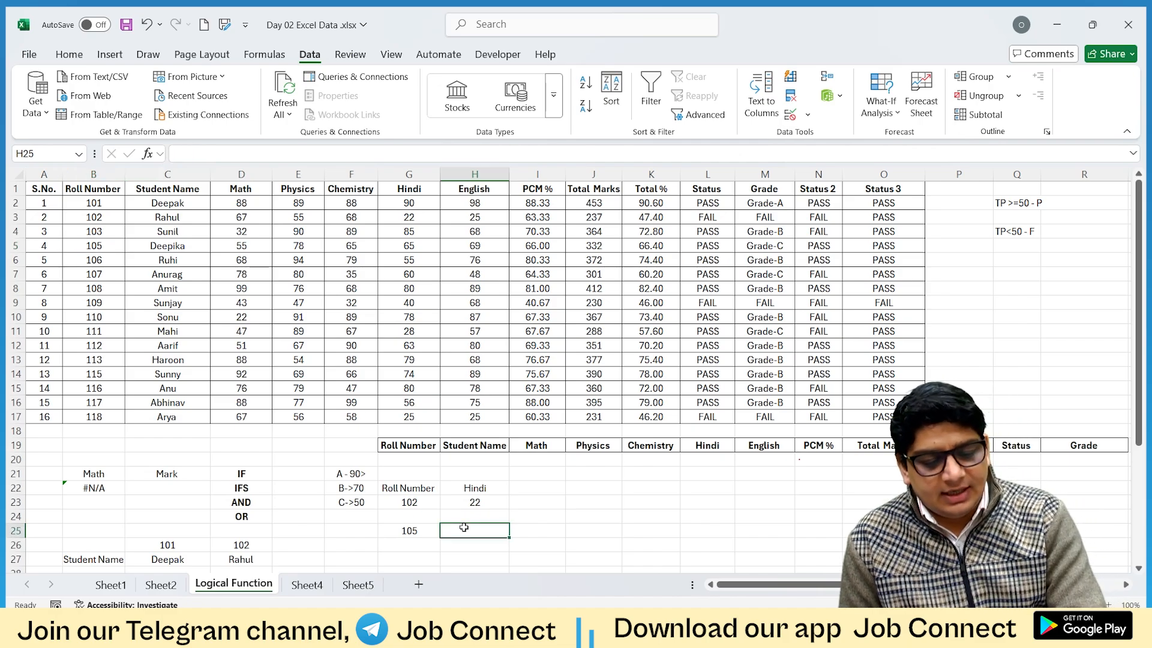
{"action": "type", "text": "=in"}
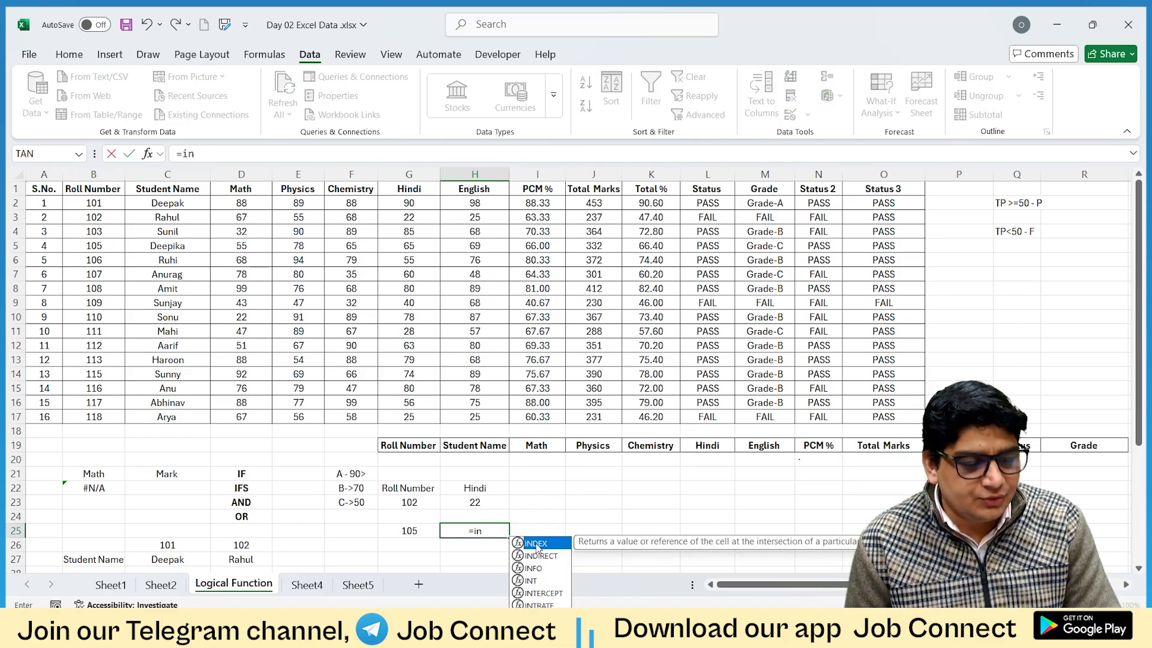
{"action": "double_click", "coordinate": [536, 544]}
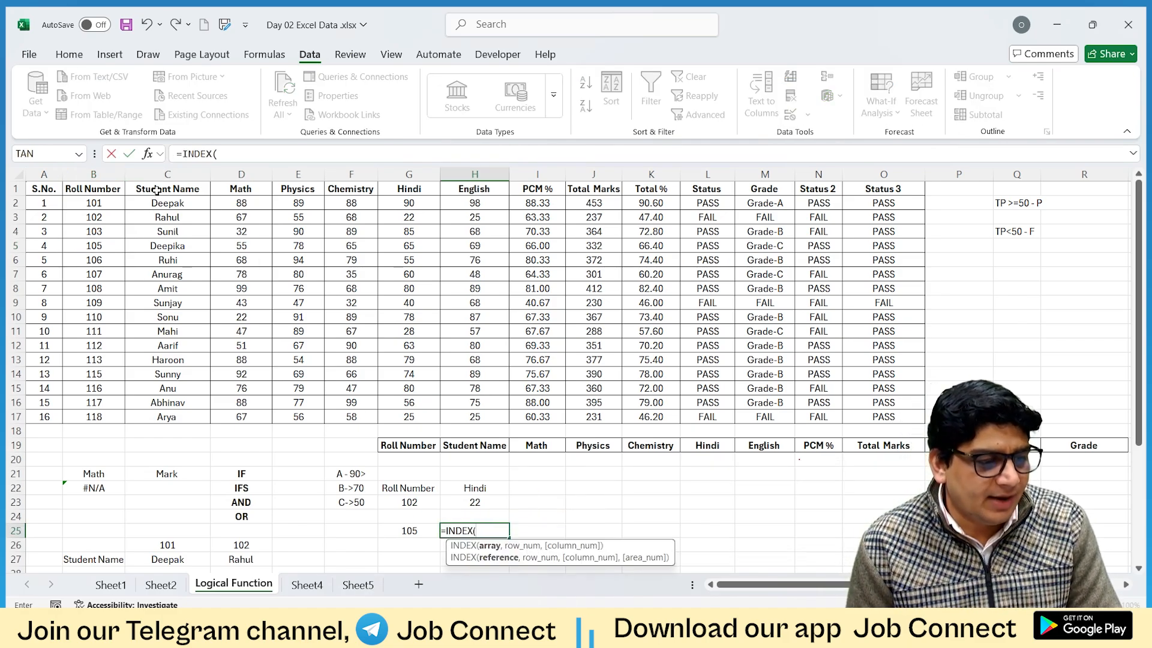
{"action": "left_click_drag", "start_coordinate": [157, 191], "coordinate": [168, 417]}
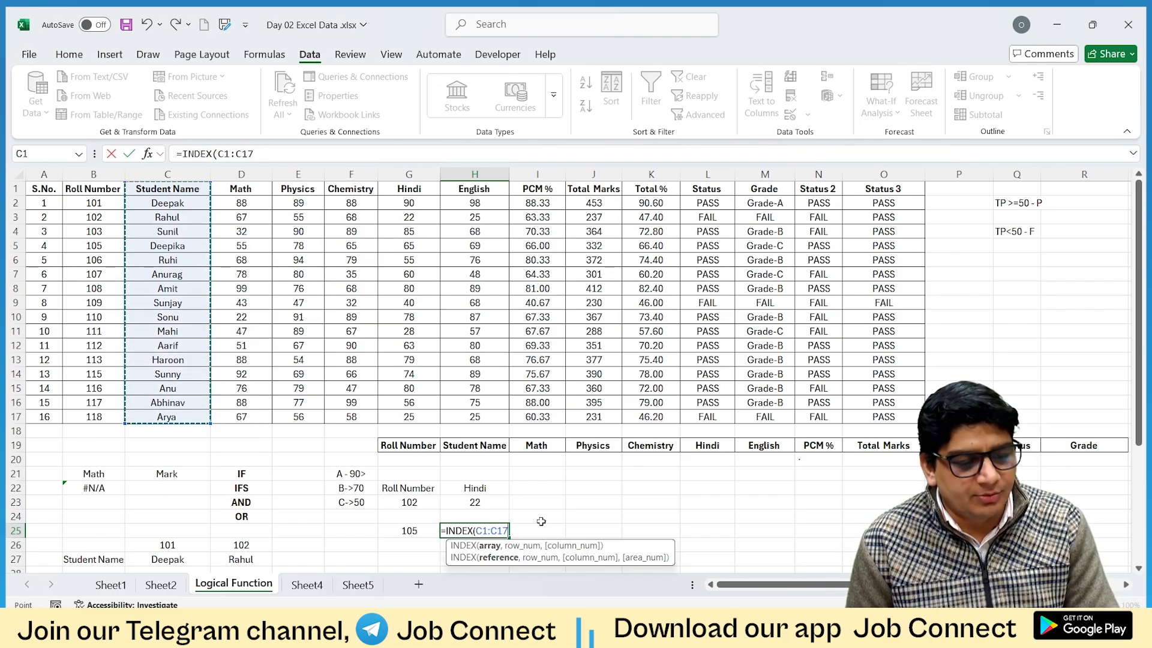
{"action": "type", "text": ",5"}
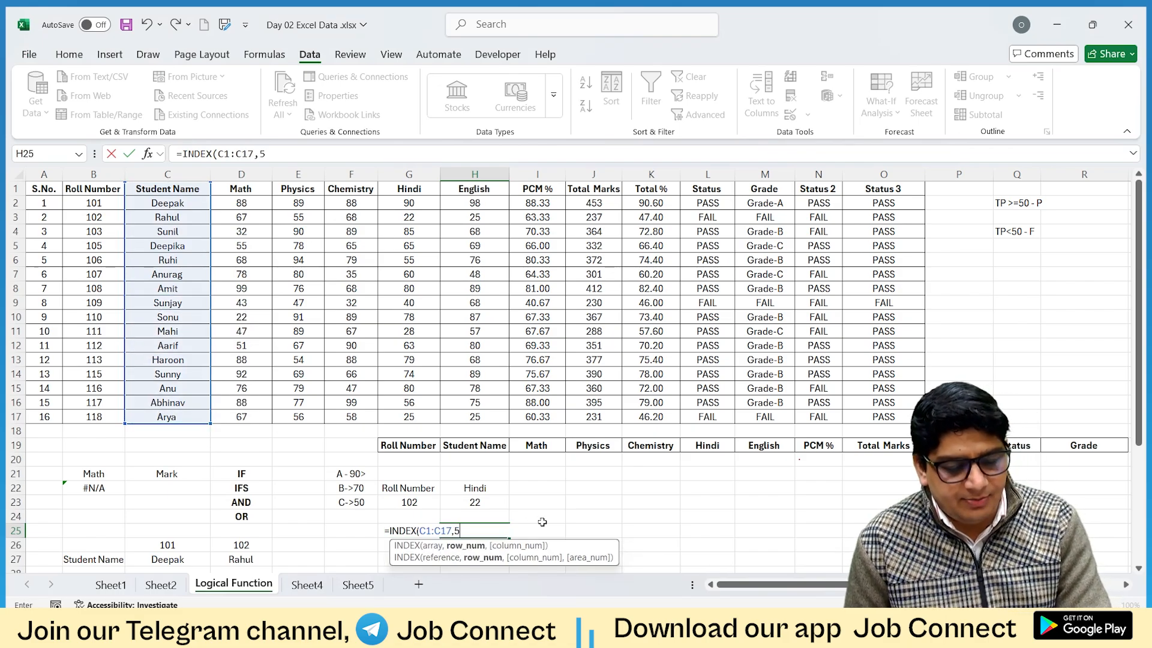
{"action": "type", "text": ")"}
{"action": "key", "text": "Return"}
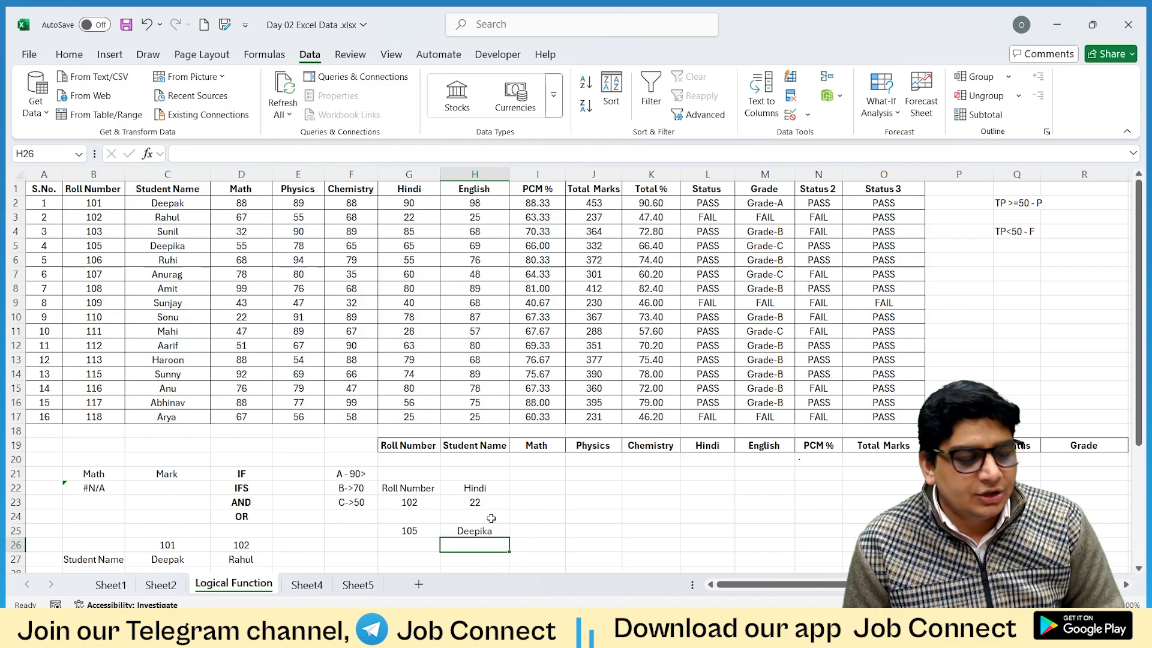
Check the H25 INDEX formula against row 5 of the marks table and its Student Name cell.
{"action": "left_click", "coordinate": [471, 529]}
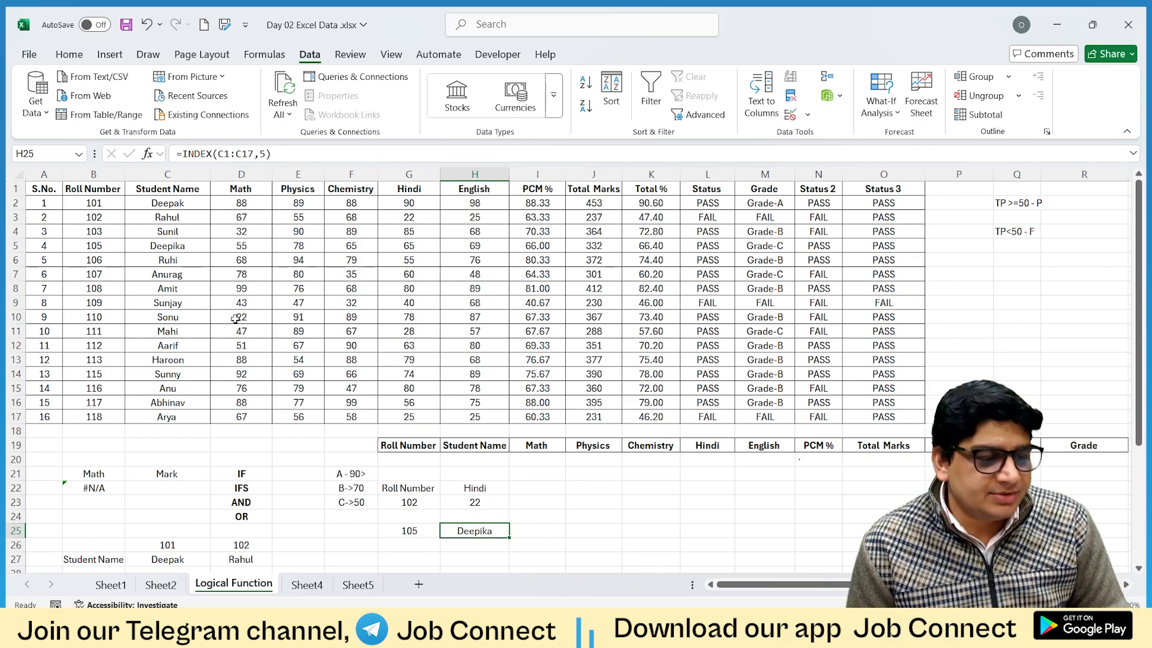
{"action": "left_click", "coordinate": [16, 246]}
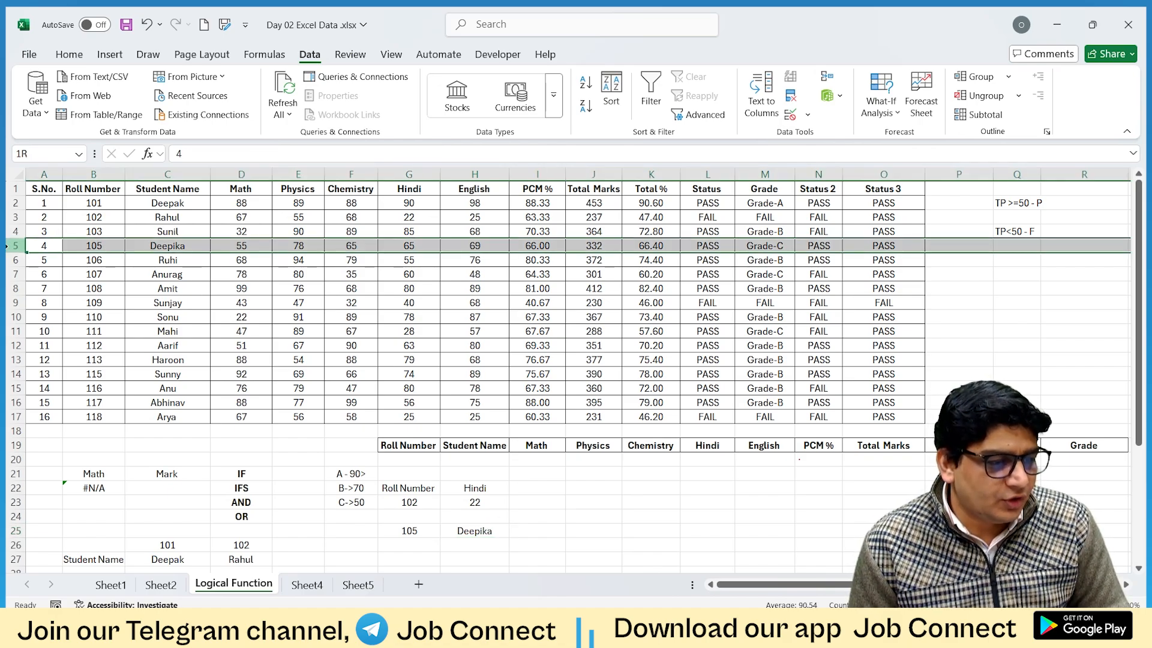
{"action": "left_click", "coordinate": [157, 245]}
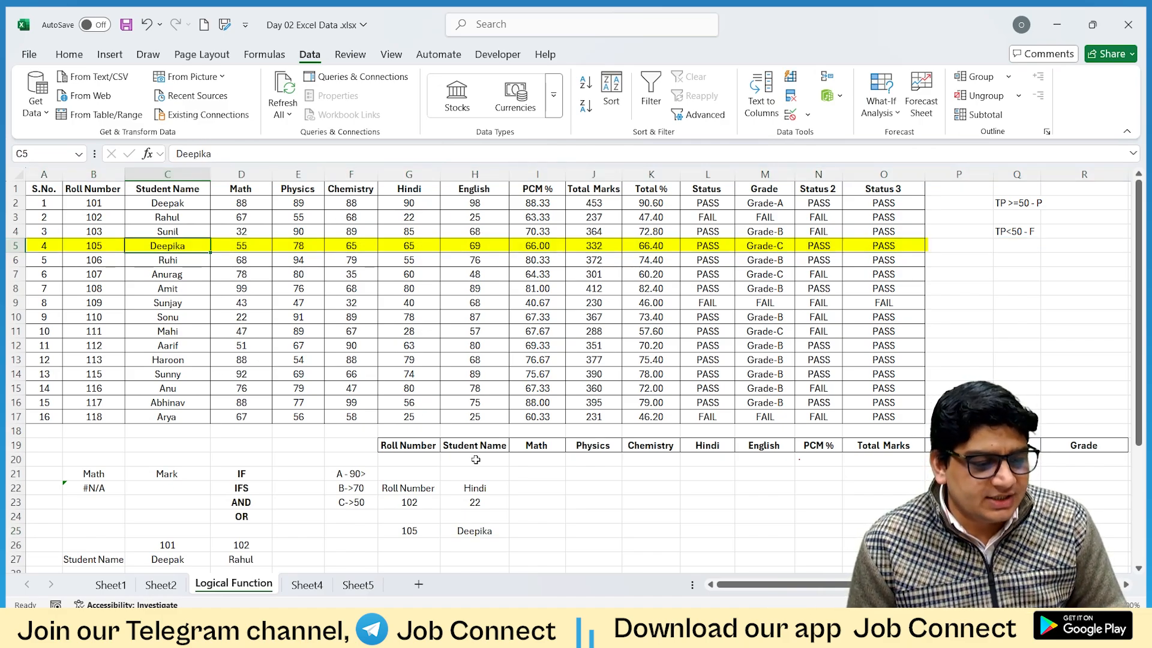
Change the row number in the H25 INDEX formula to 6 and review the result.
{"action": "left_click", "coordinate": [468, 531]}
{"action": "left_click", "coordinate": [264, 155]}
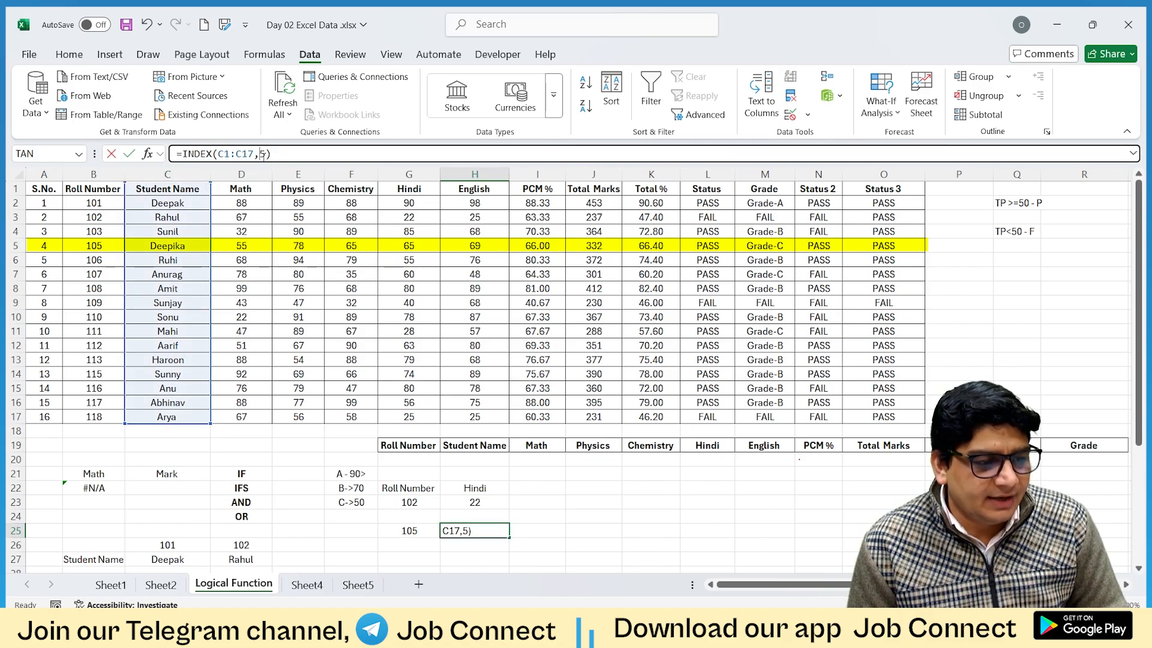
{"action": "key", "text": "BackSpace"}
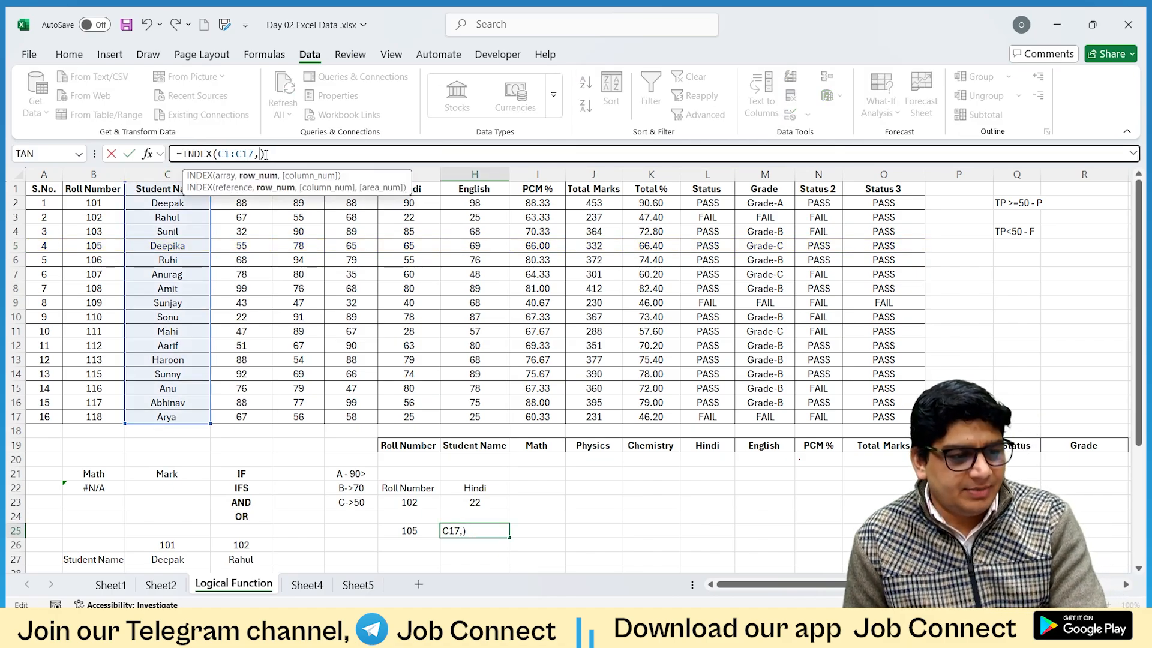
{"action": "type", "text": "6"}
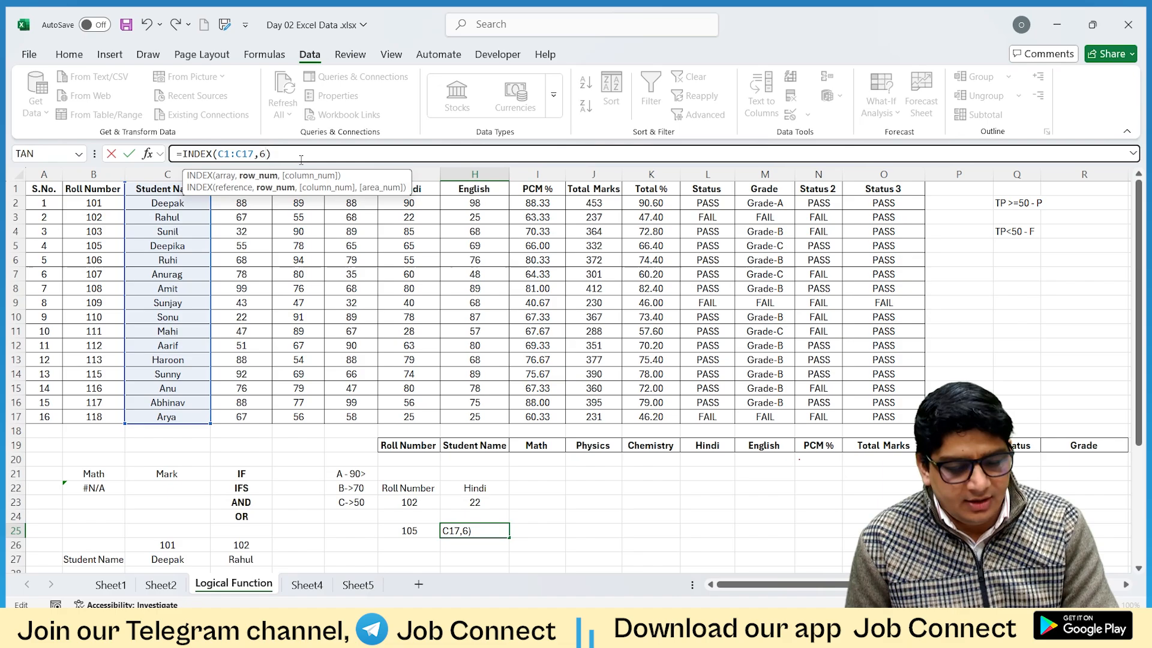
{"action": "key", "text": "Return"}
{"action": "left_click", "coordinate": [468, 527]}
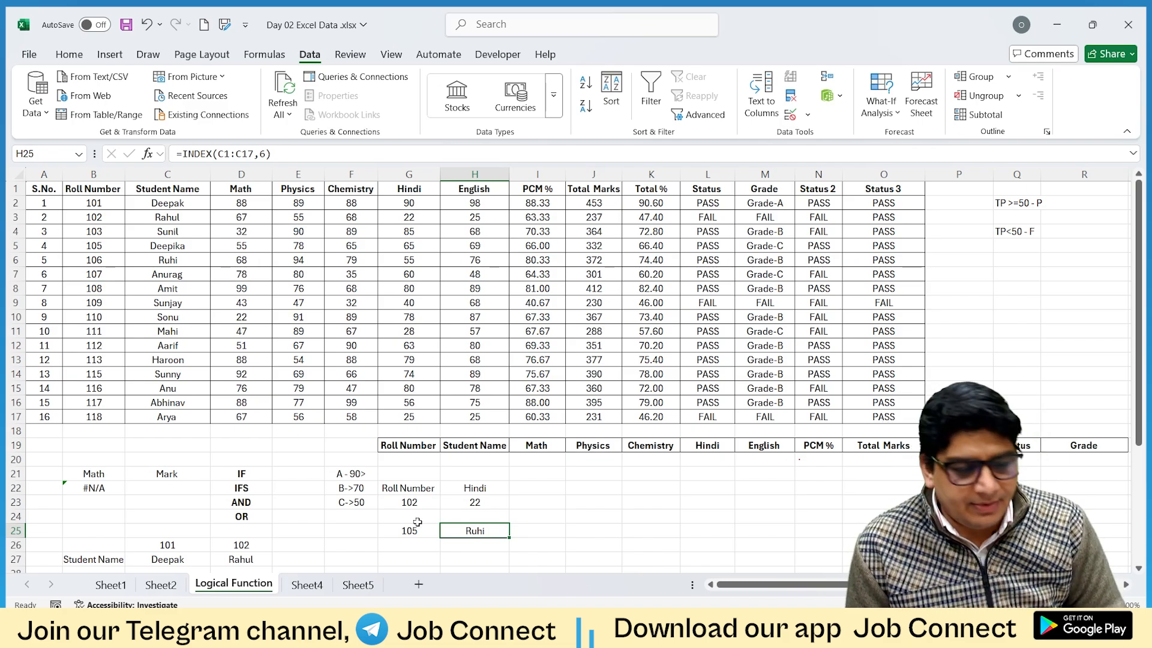
Start an INDEX formula in cell J22.
{"action": "left_click", "coordinate": [578, 487]}
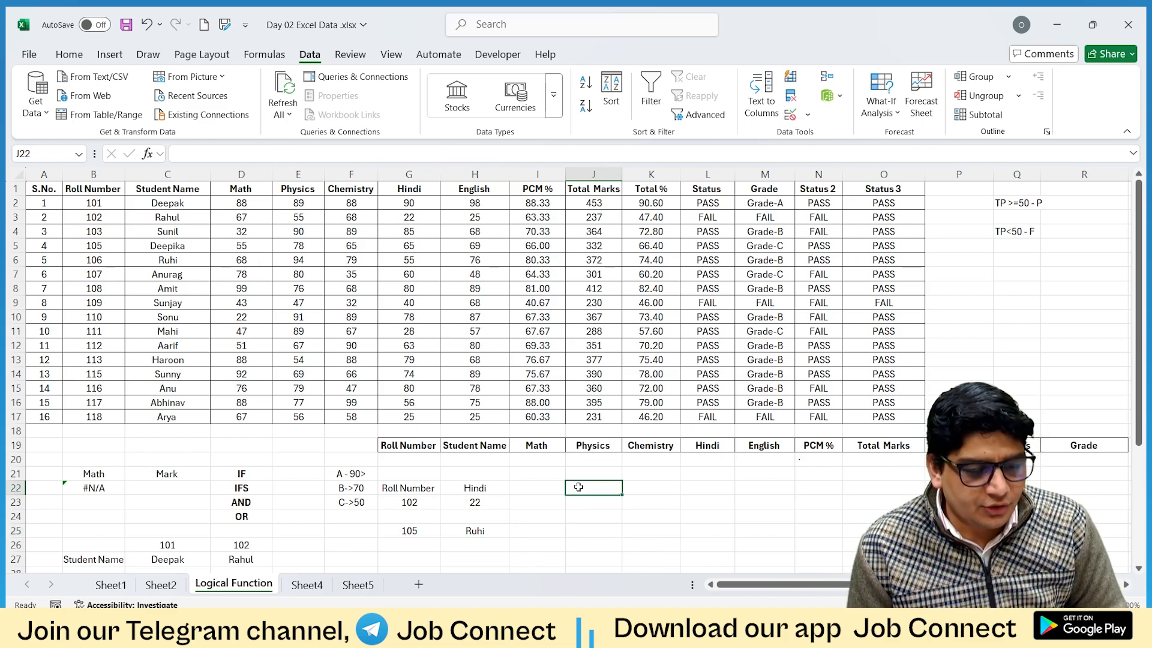
{"action": "type", "text": "=in"}
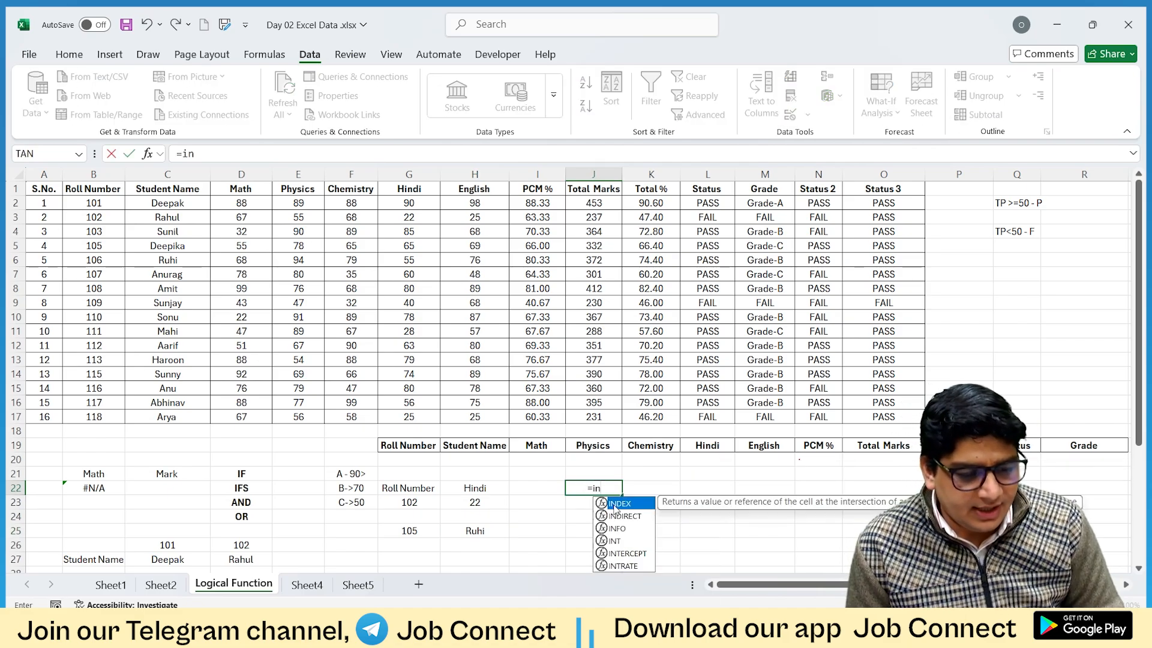
{"action": "double_click", "coordinate": [614, 504]}
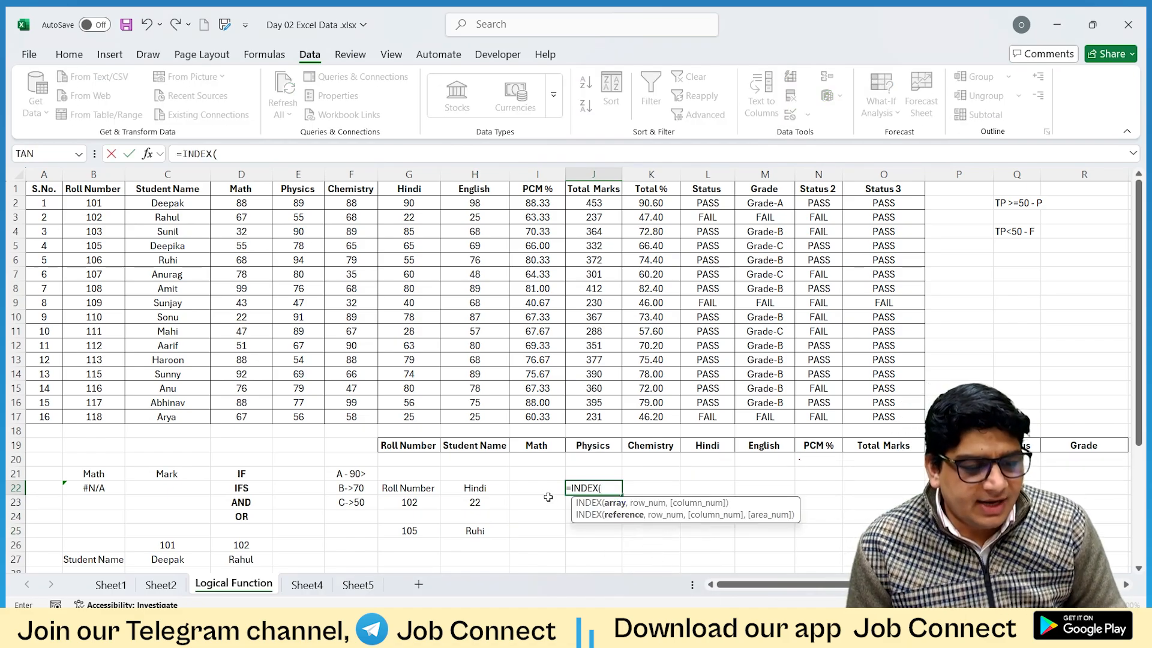